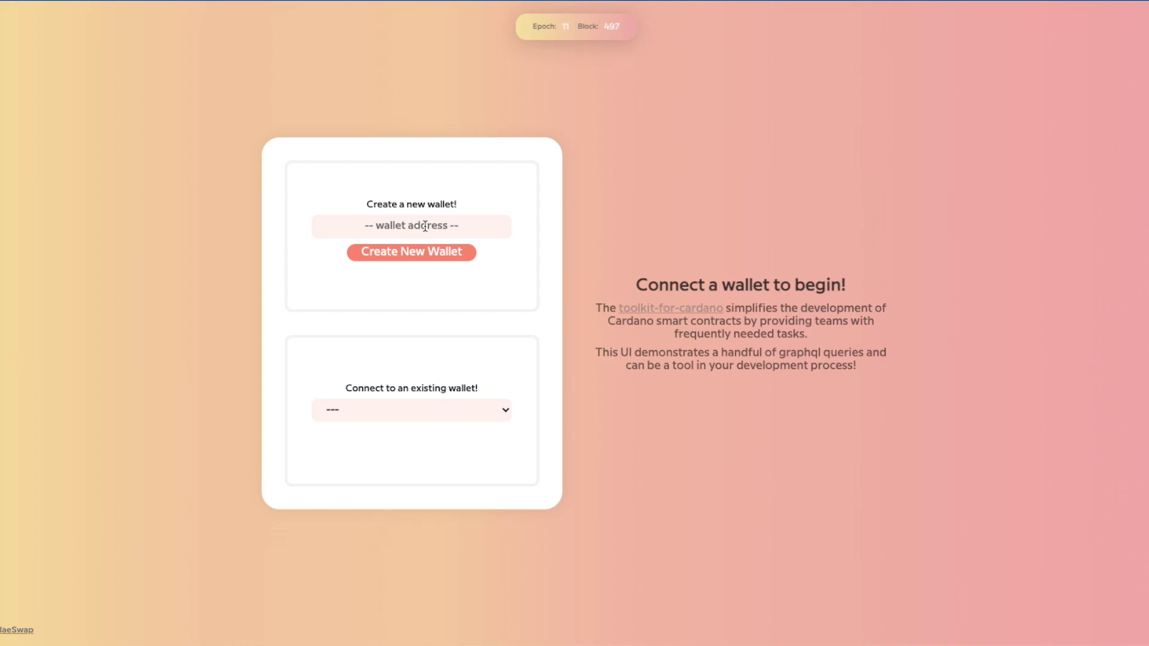
- Create a new wallet under the typed name and deposit 50 ADA from the faucet, reaching 473.654 ADA
type("Matt's Wallet")
left_click(421, 256)
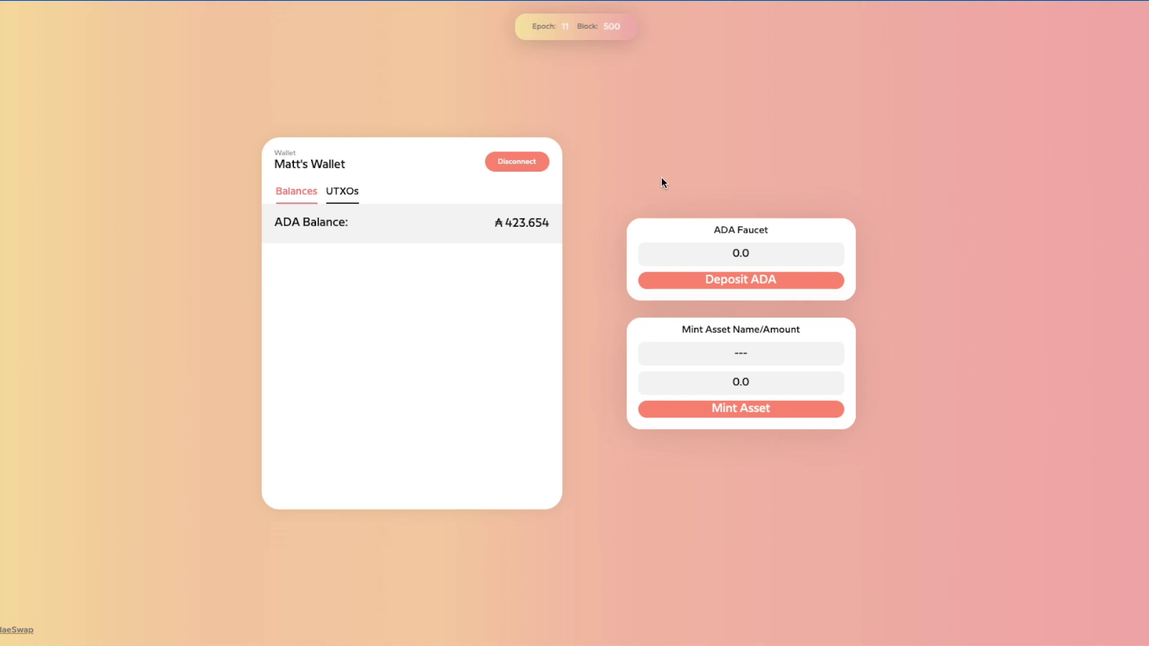
type("50")
left_click(745, 289)
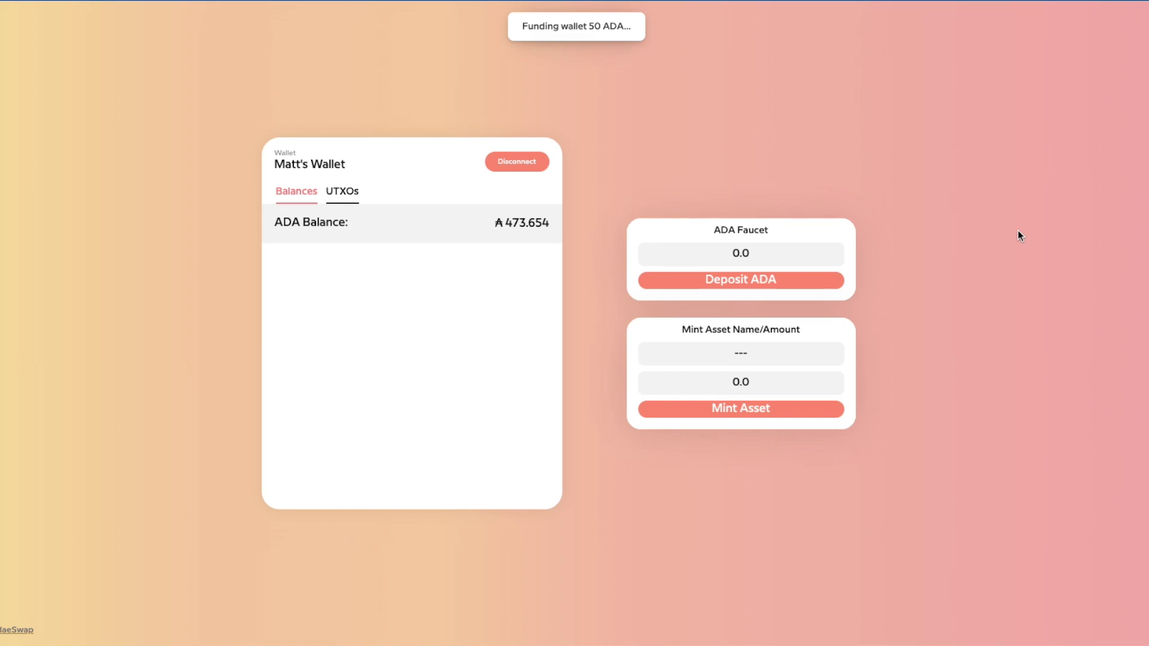
- Mint 1000 tokens of the asset named SUNDAE into the wallet
left_click(746, 354)
type("SUNDAE")
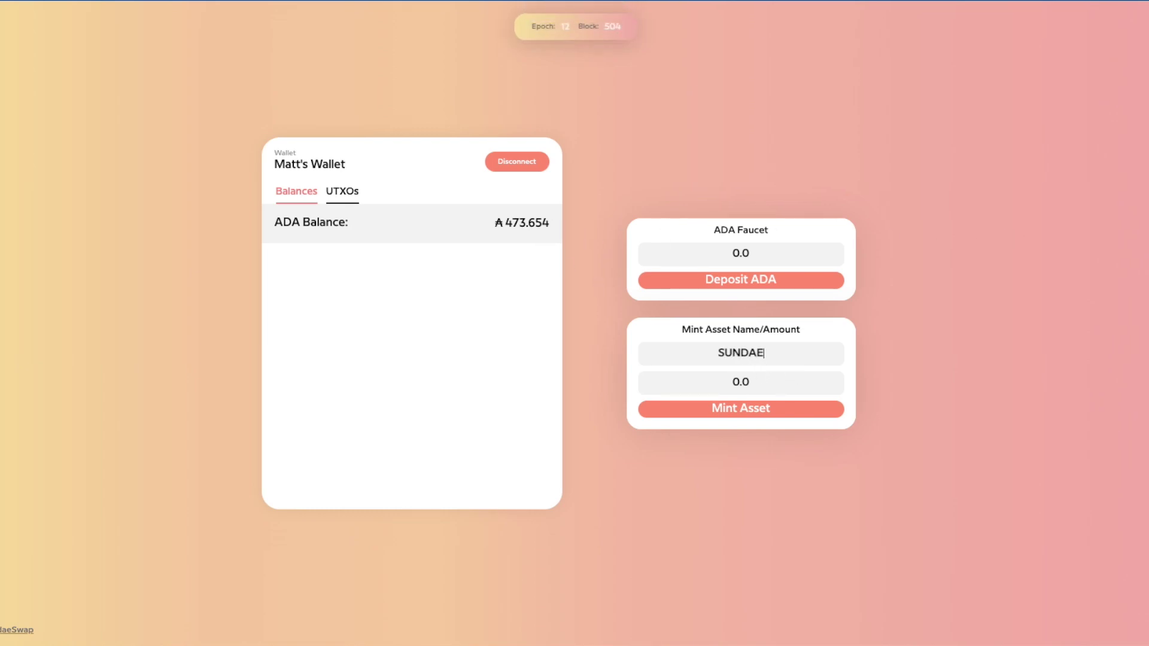
key("Tab")
type("1000")
left_click(753, 405)
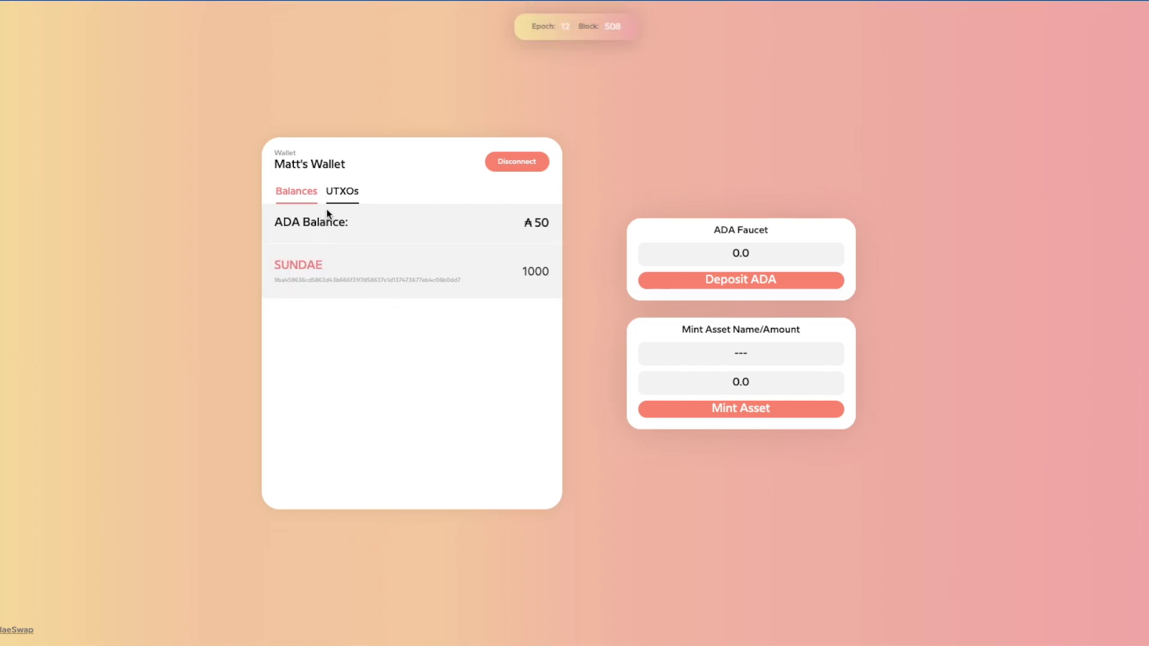
- Filter the wallet's UTXO list by 'SUNDA' to show the output holding 1000 SUNDAE
left_click(343, 192)
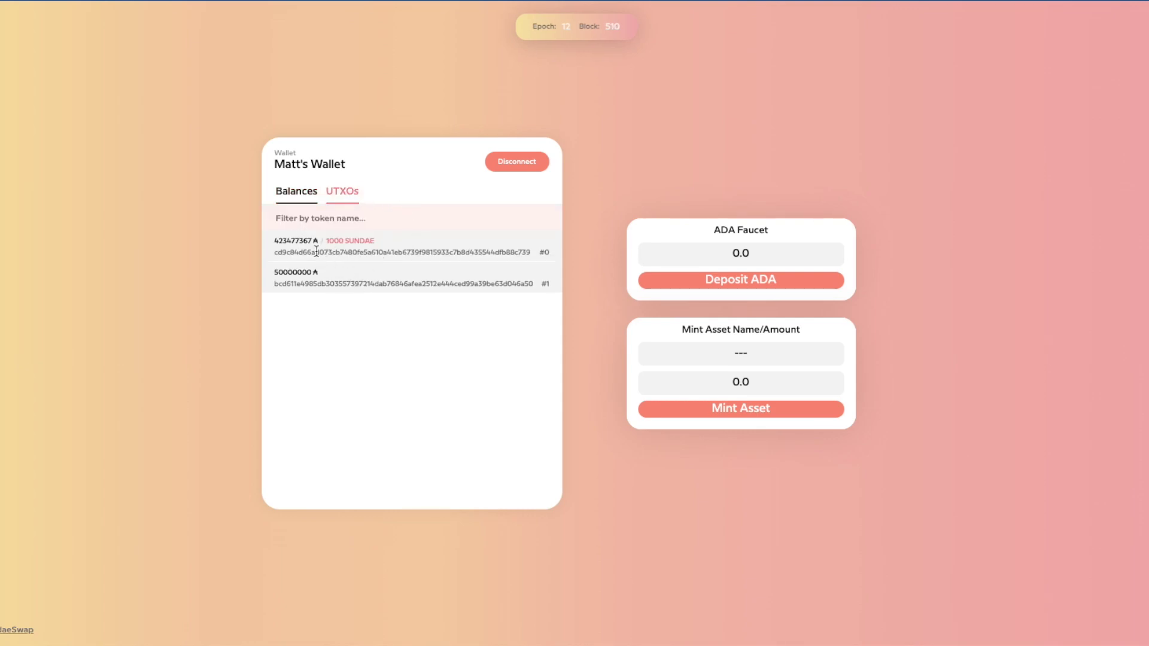
type("SUNDA")
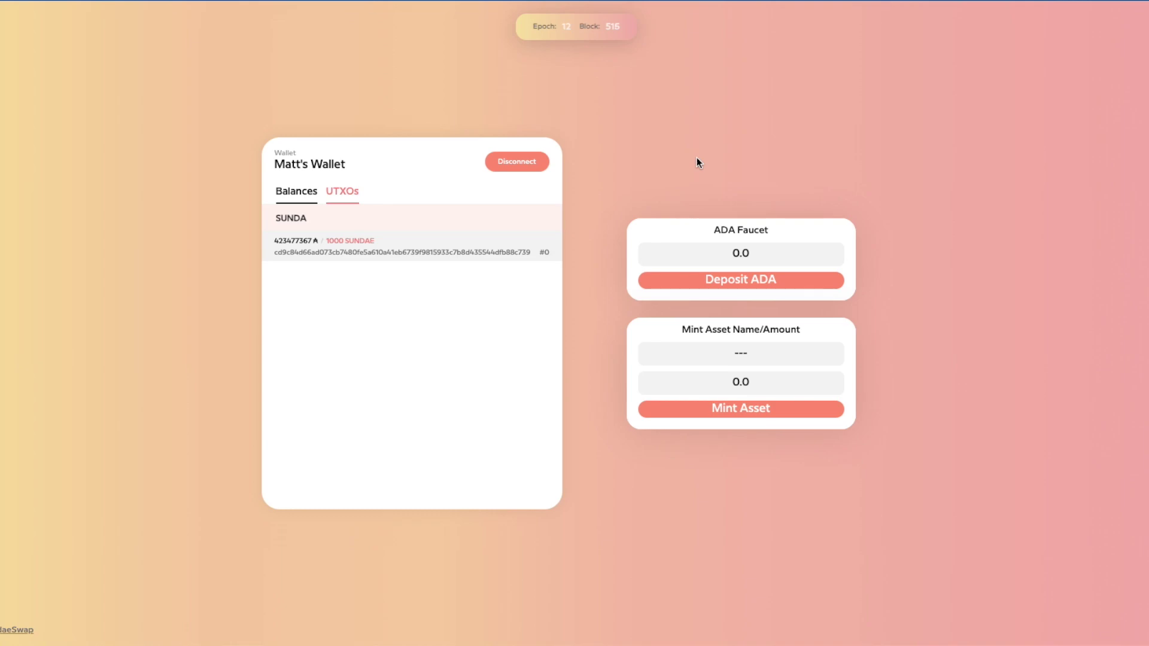
key("ctrl+Tab")
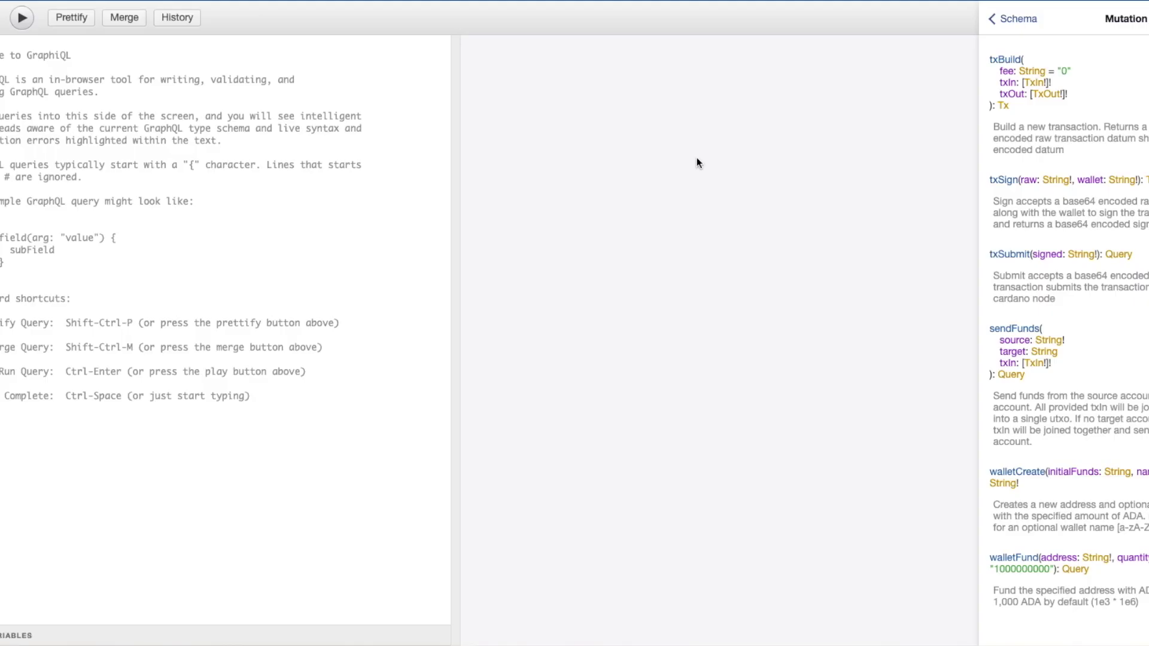
- Browse the GraphiQL schema docs for the Query fields, then the Mutation fields
left_click(999, 19)
left_click(1033, 149)
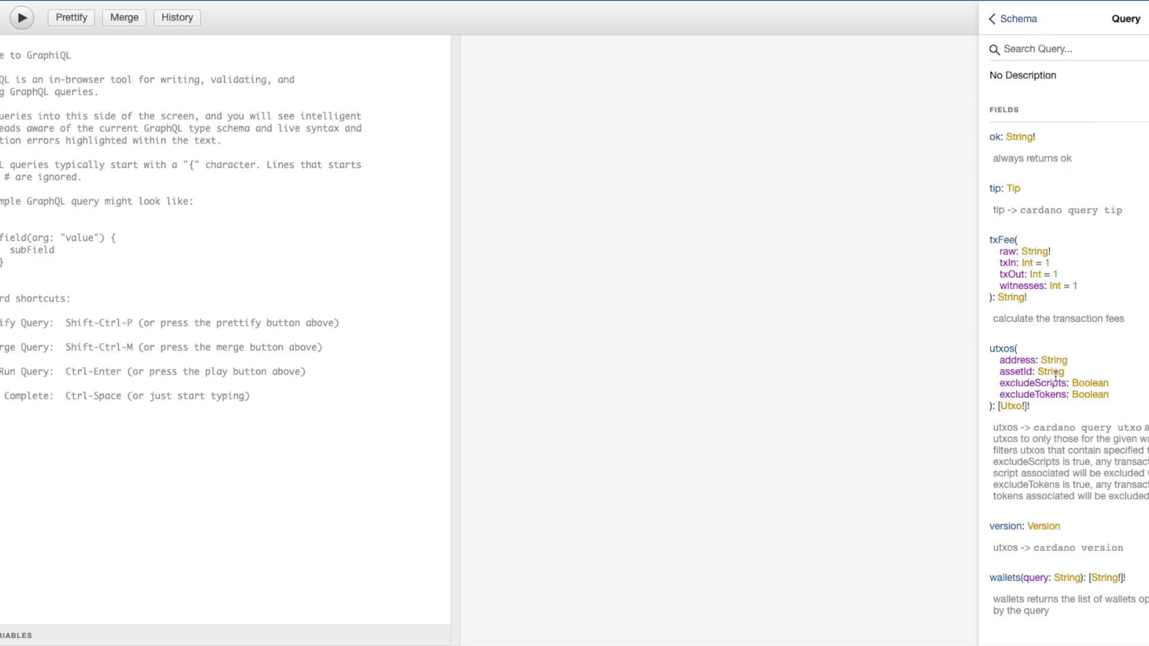
left_click(998, 18)
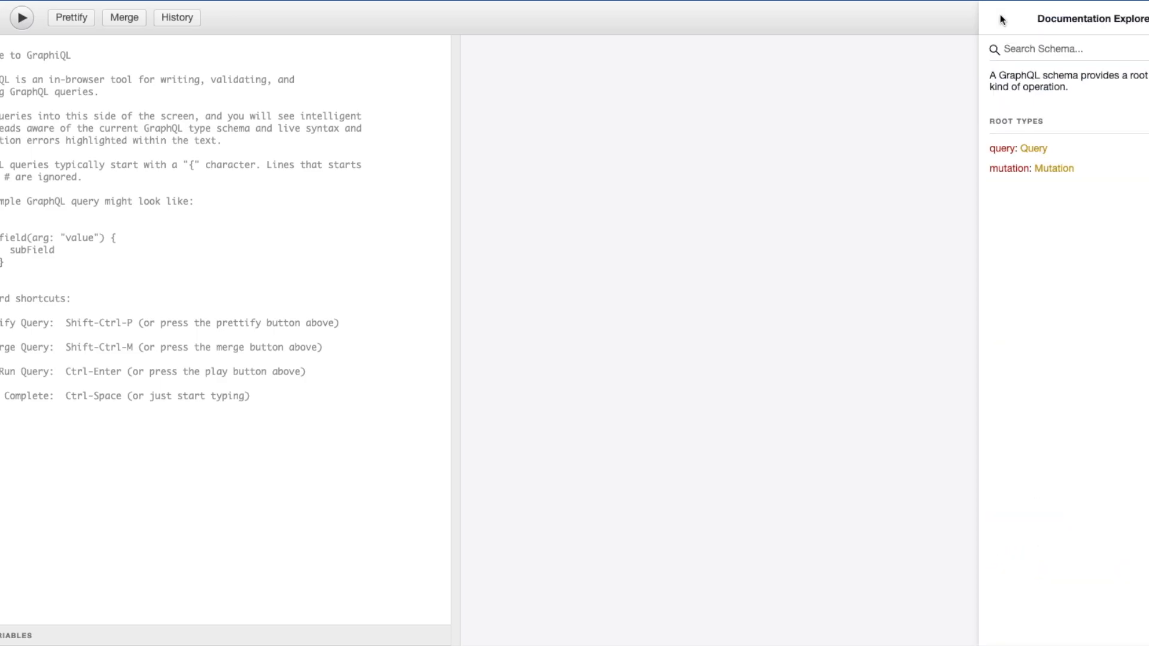
left_click(1056, 169)
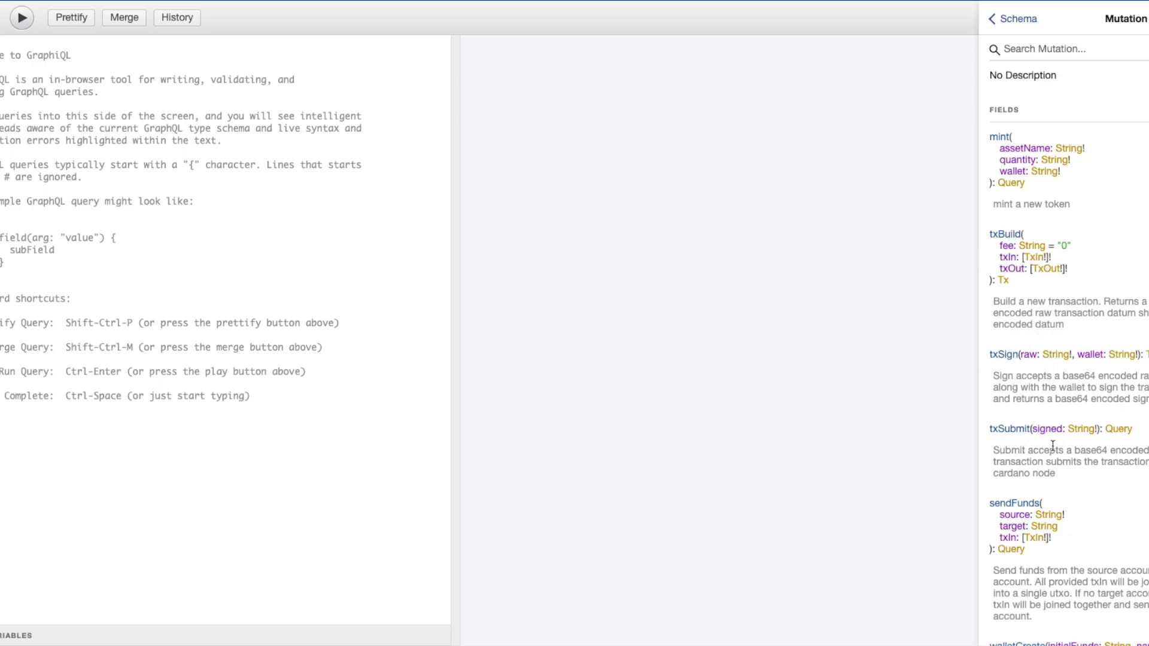
scroll(1113, 461, "down", 3)
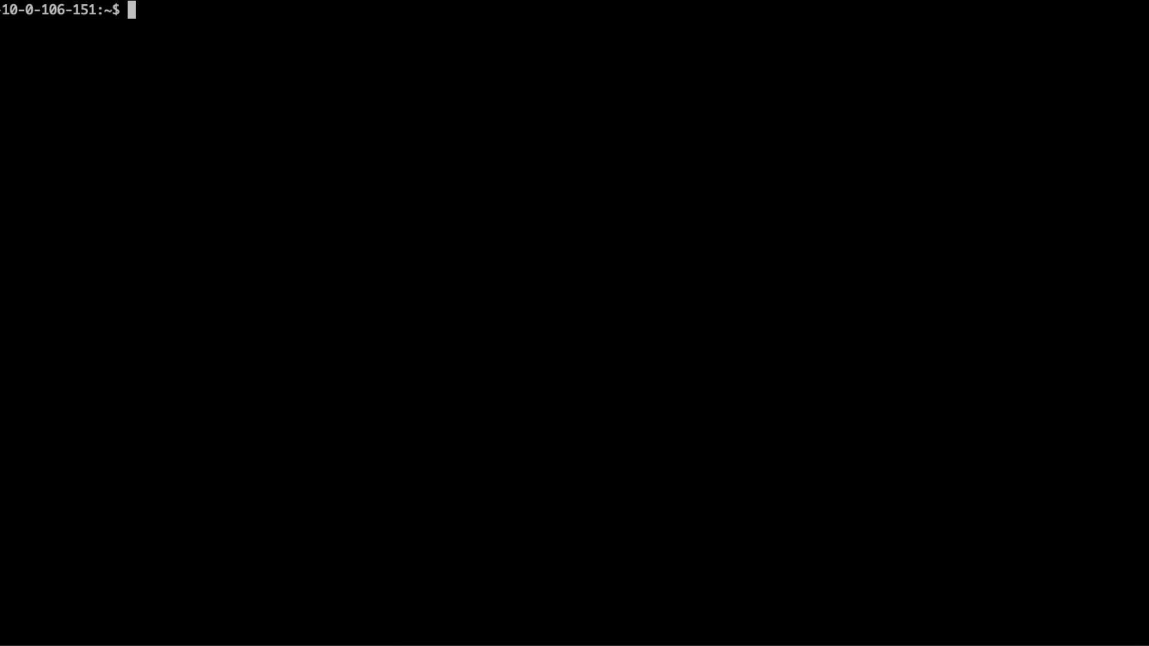
- Rerun ps auxww | grep cardano-node from history to confirm no node is running
key("ctrl+r")
type("ps")
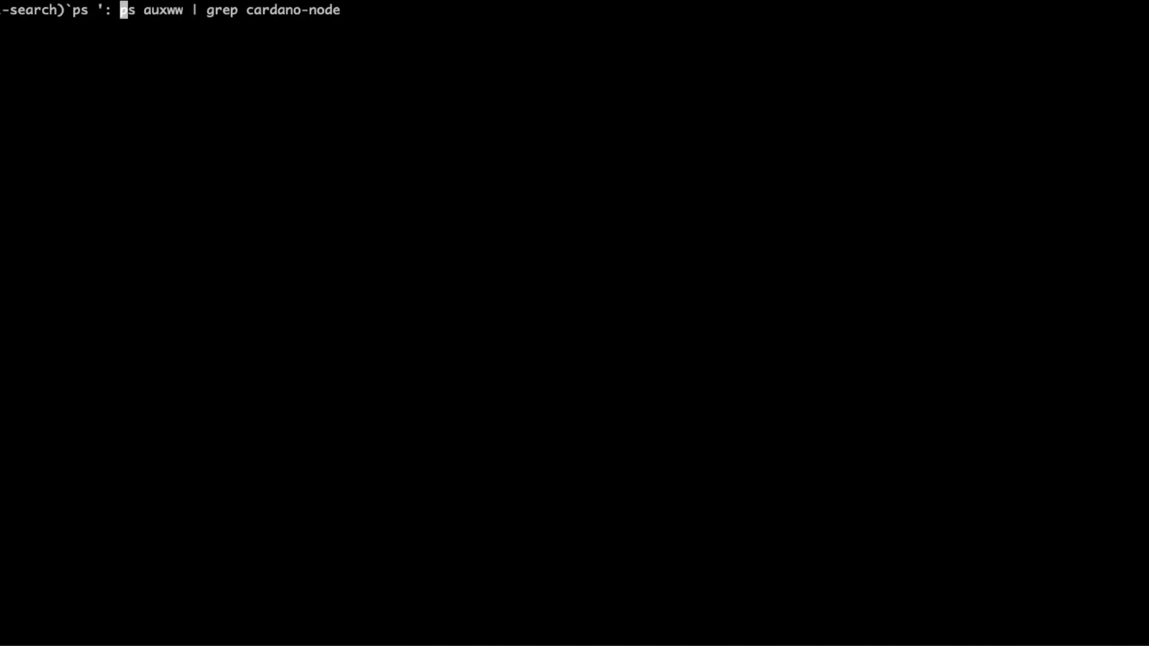
key("Return")
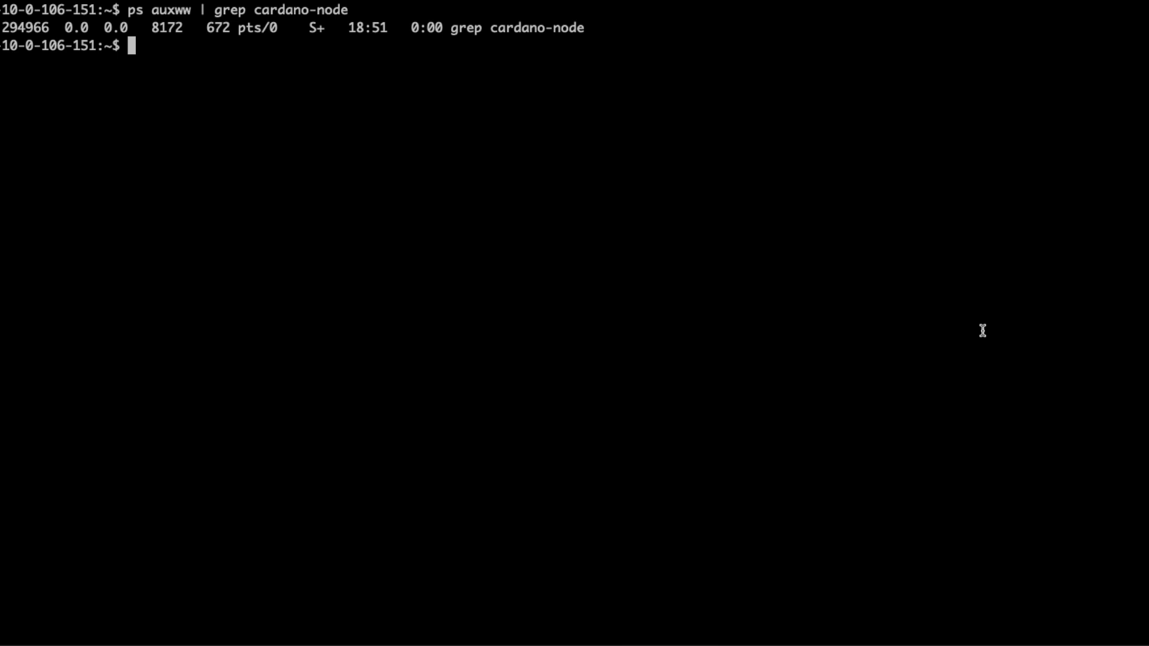
- Rerun the bootstrap mkfiles command from history to regenerate the Alonzo testnet files
key("ctrl+r")
type("boo")
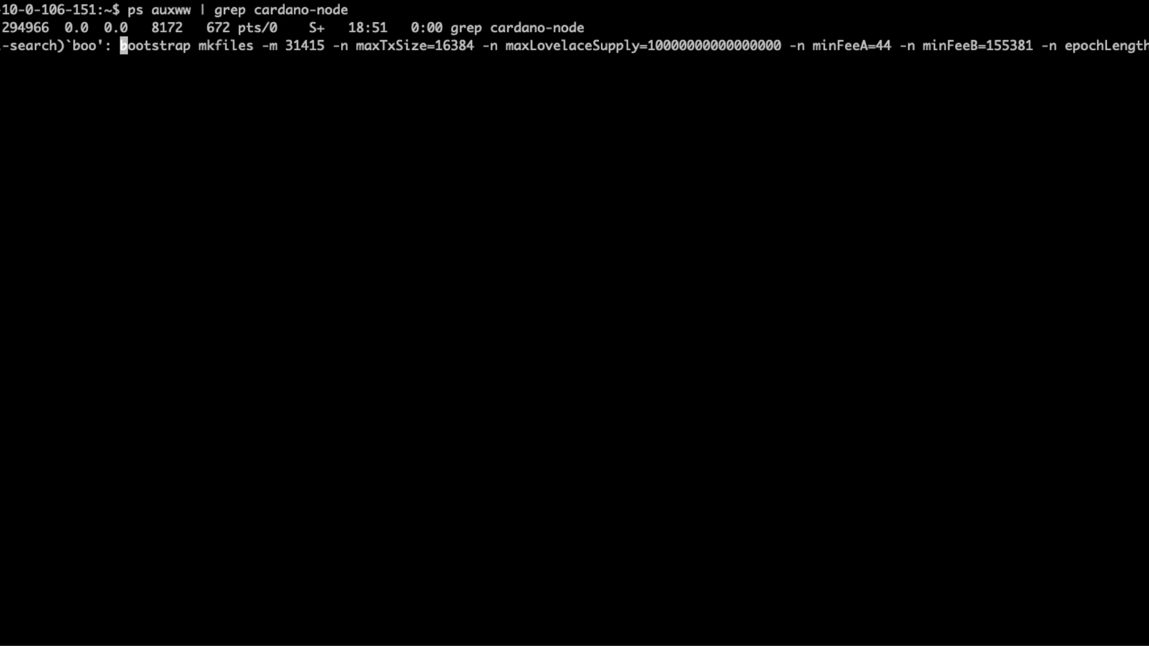
key("Return")
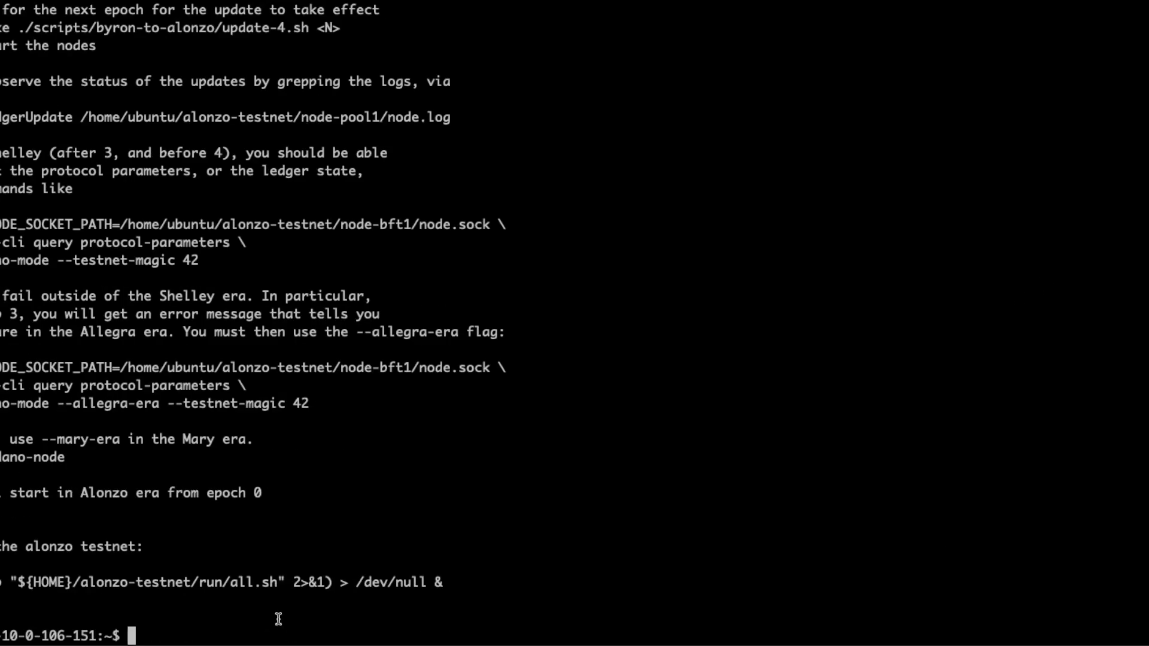
- Launch the Alonzo testnet in the background with the nohup run/all.sh command
triple_click(242, 576)
type("(nohup \"${HOME}/alonzo-testnet/run/all.sh\" 2>&1) > /dev/null &")
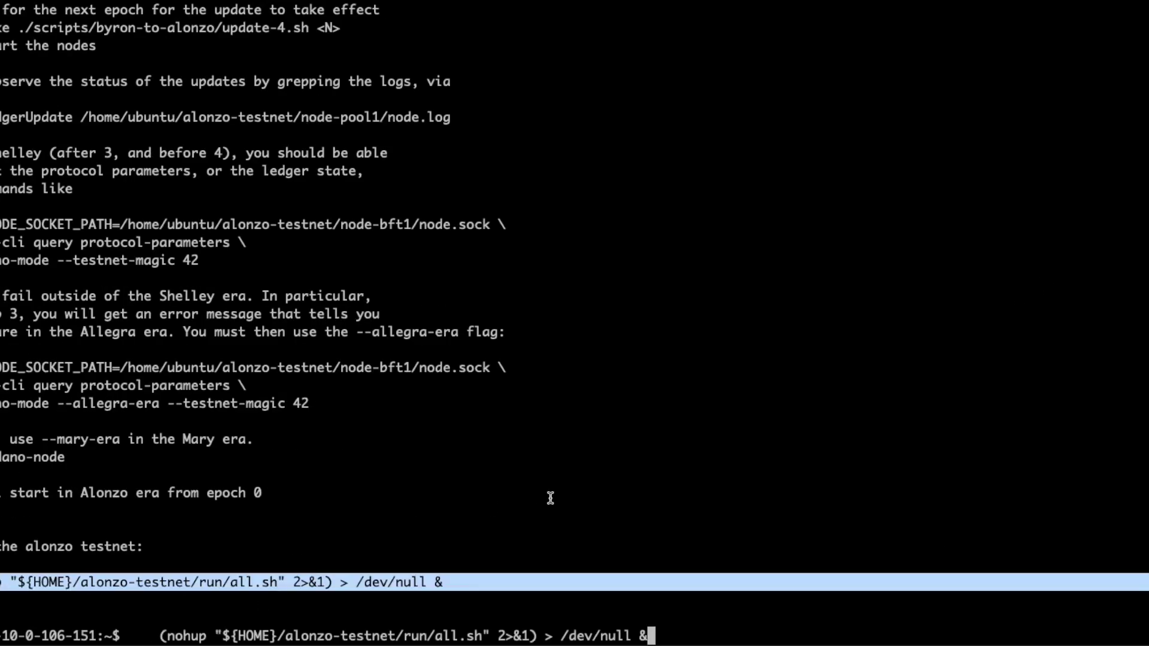
key("Return")
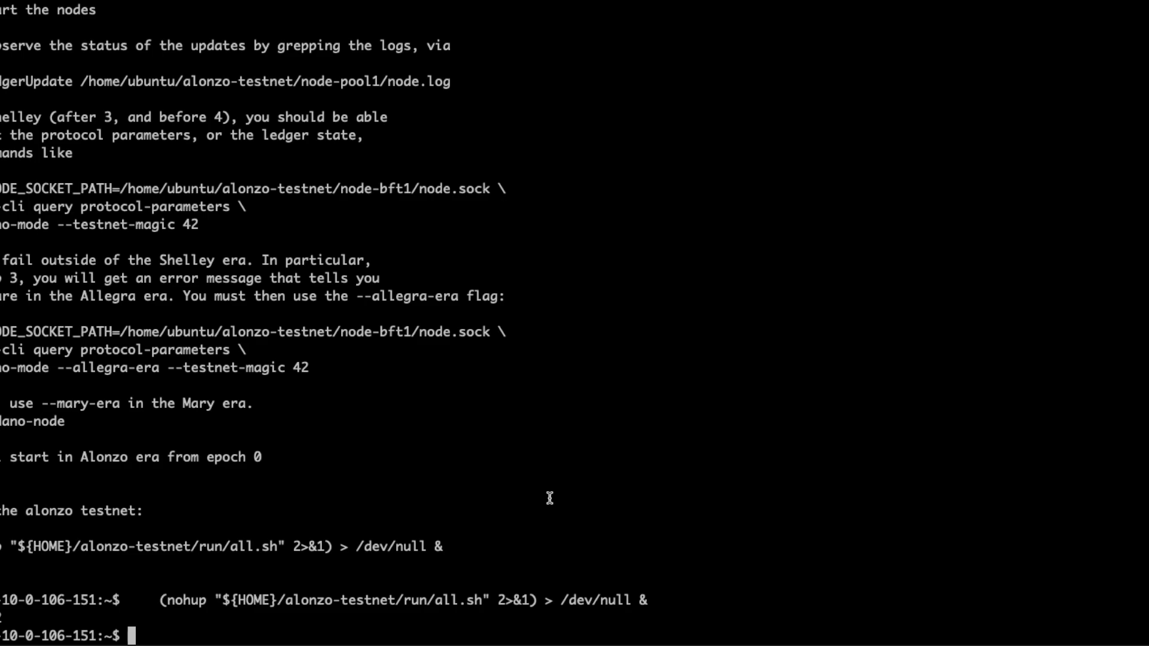
- Watch cardano-cli query tip until it shows the Alonzo era at 100% sync, then stop
key("ctrl+r")
type("watch")
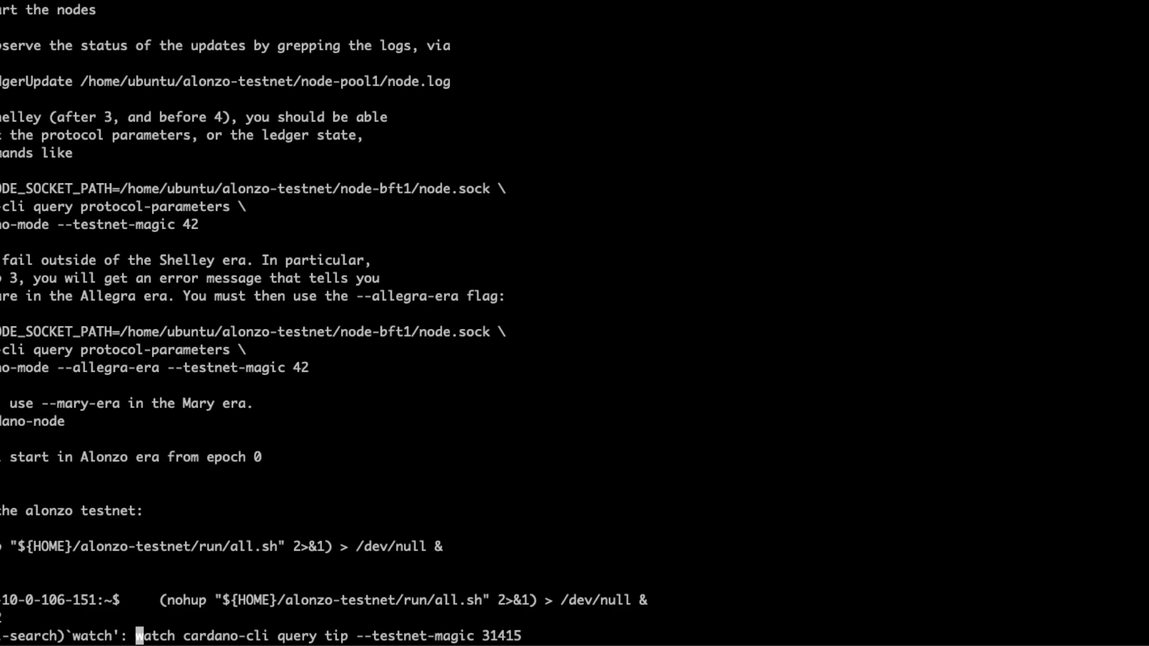
key("Return")
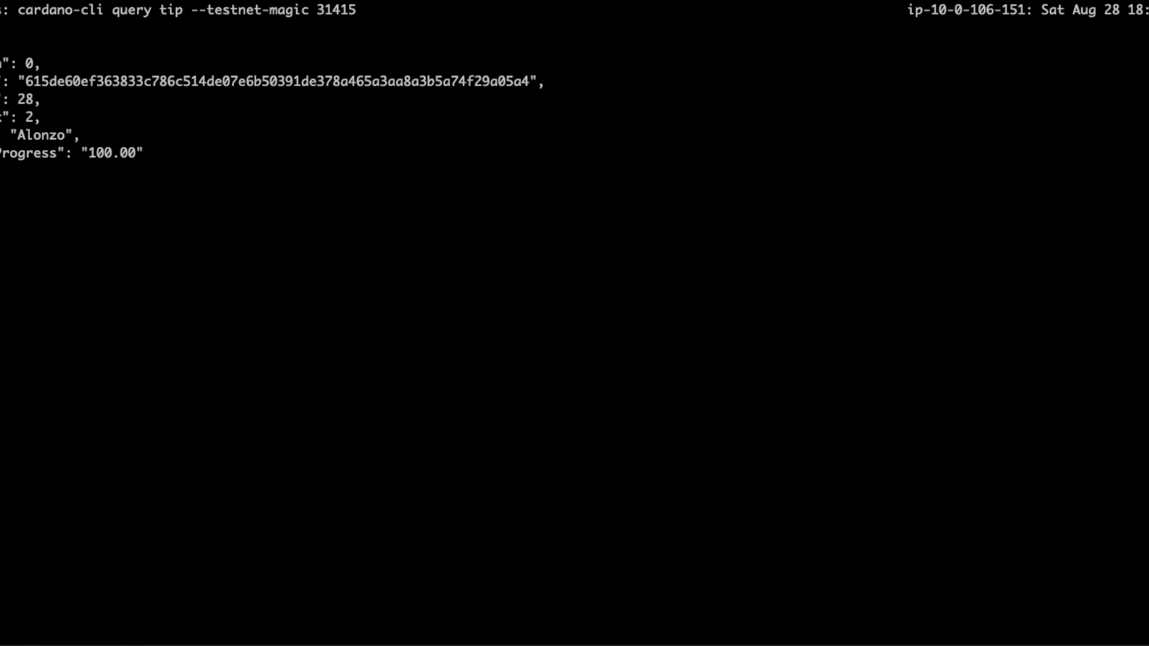
key("ctrl+c")
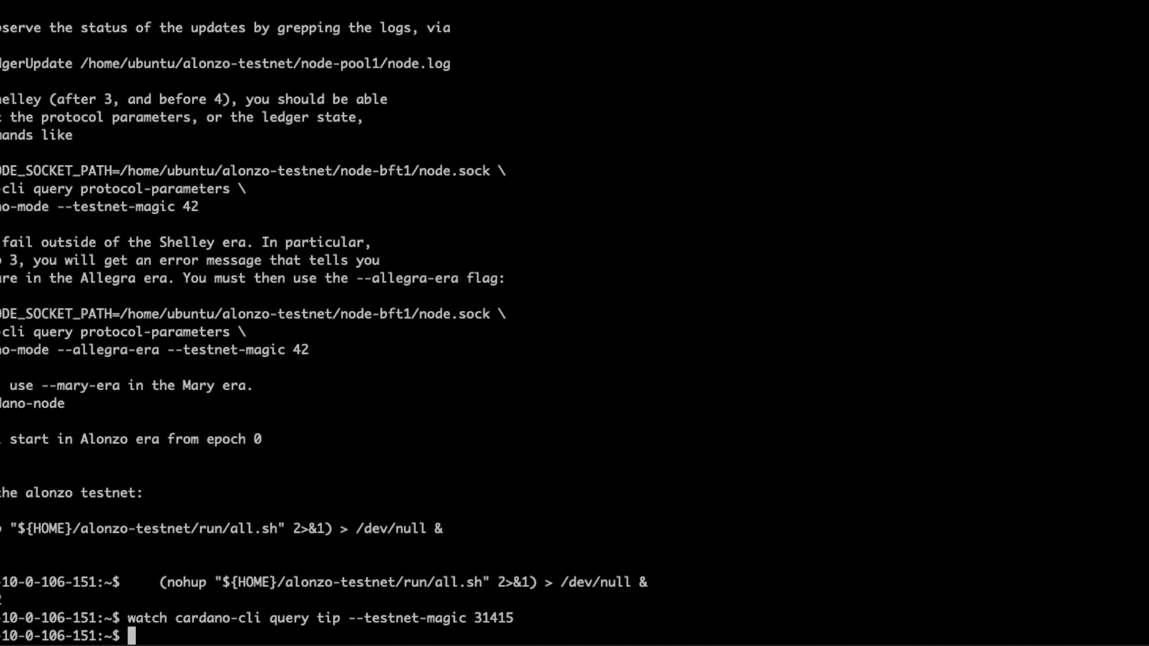
- Clone toolkit-for-cardano, enter the folder, and list its files and the addresses/ folder
key("ctrl+r")
type("clon")
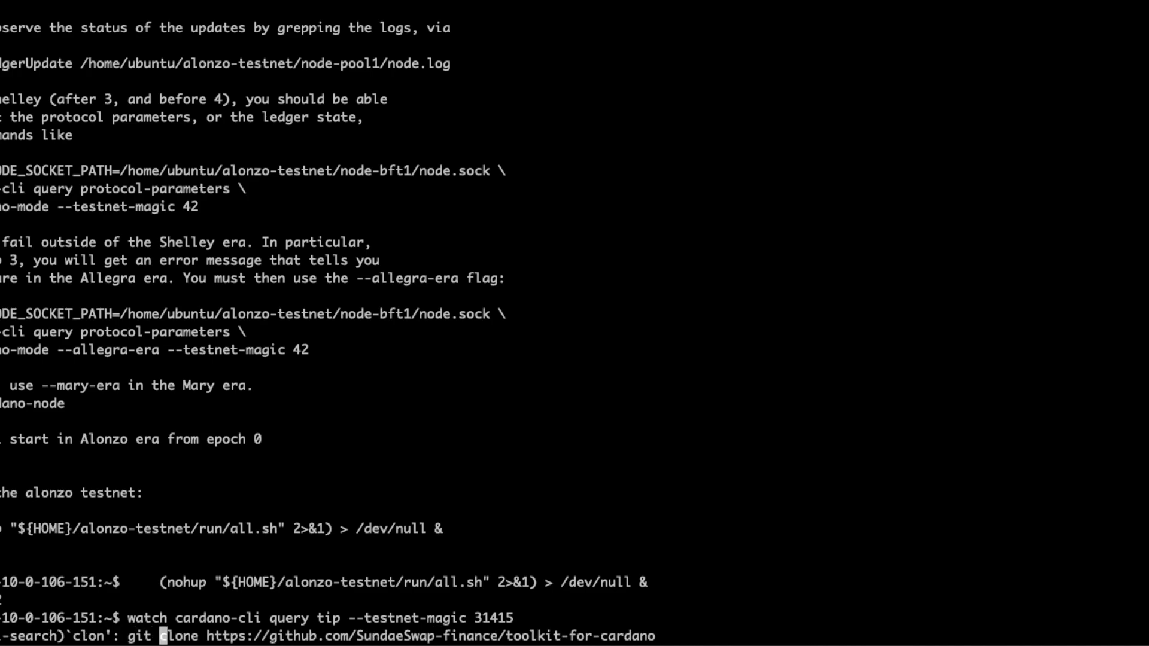
key("Return")
type("cd to")
key("Tab")
key("Return")
type("ls")
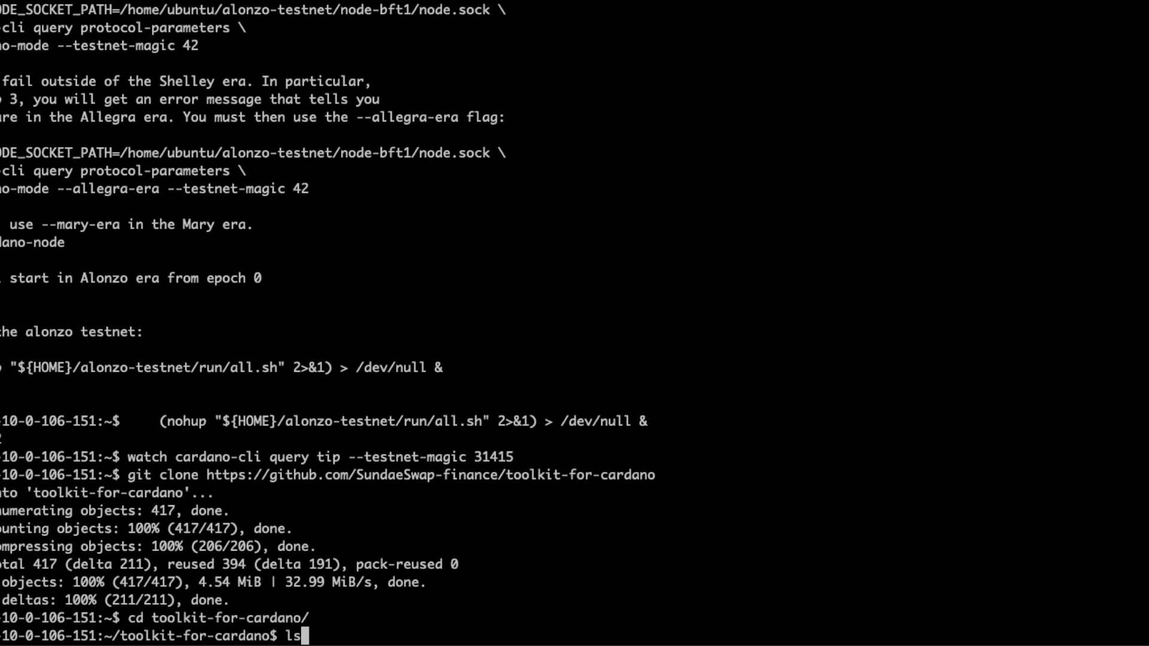
key("Return")
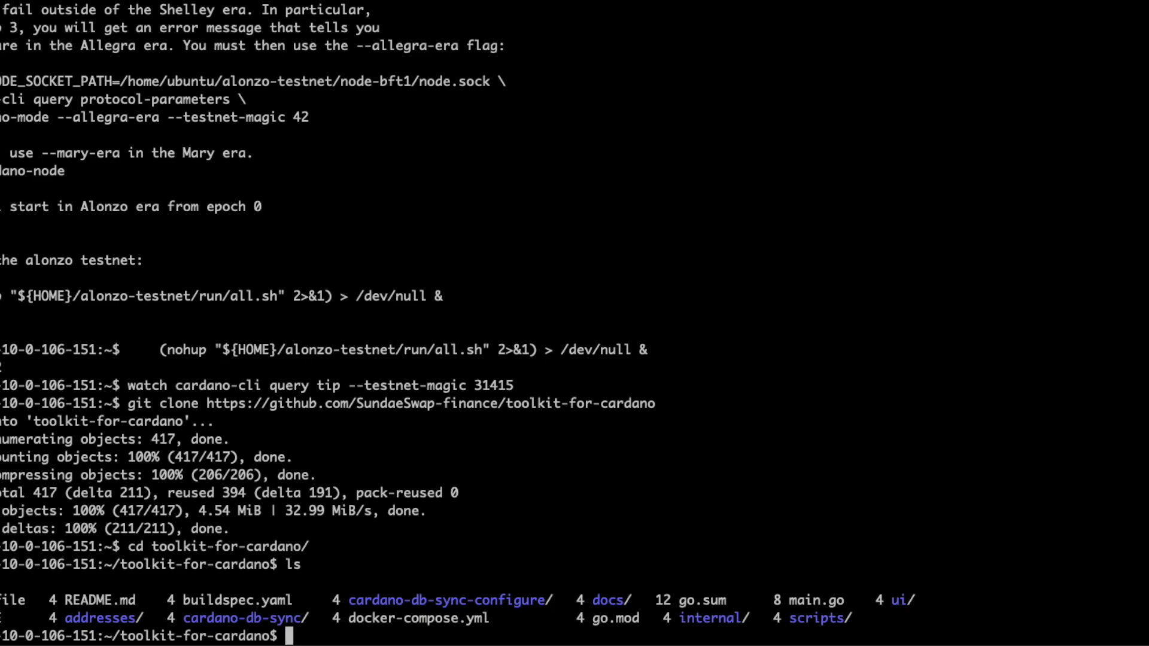
type("ls addresses/")
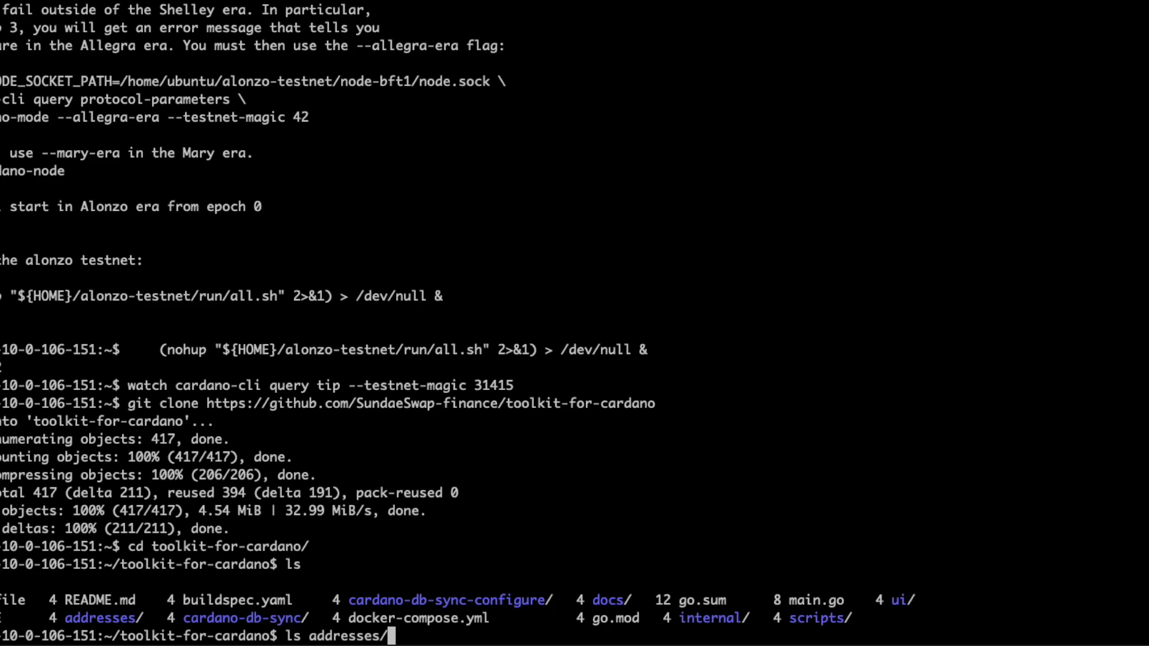
key("Return")
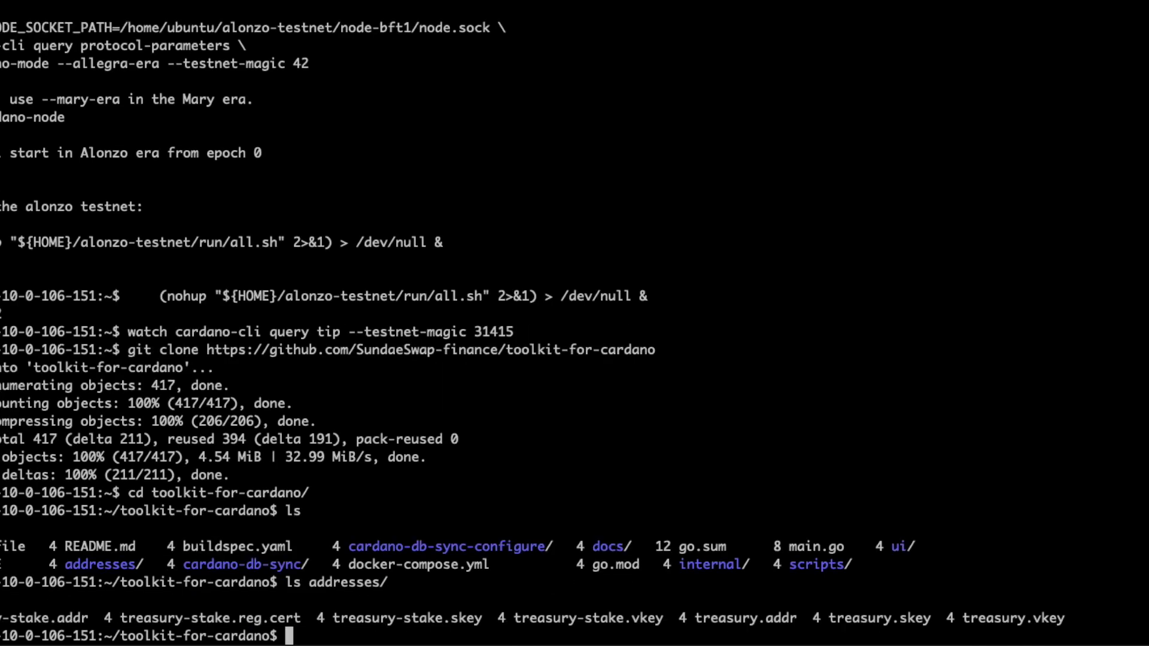
- Generate a test address named foo with generate-address.sh, check the files, then delete foo*
type("scripts/ge")
key("Tab")
type("t")
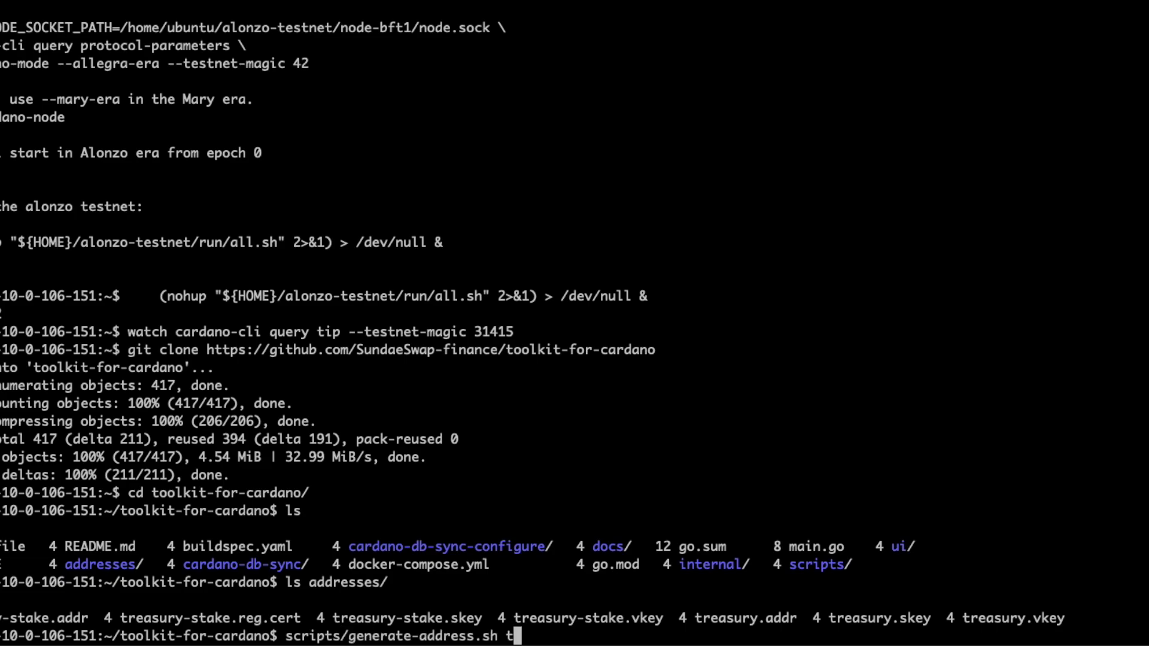
key("BackSpace")
type("foo")
key("Return")
type("ls")
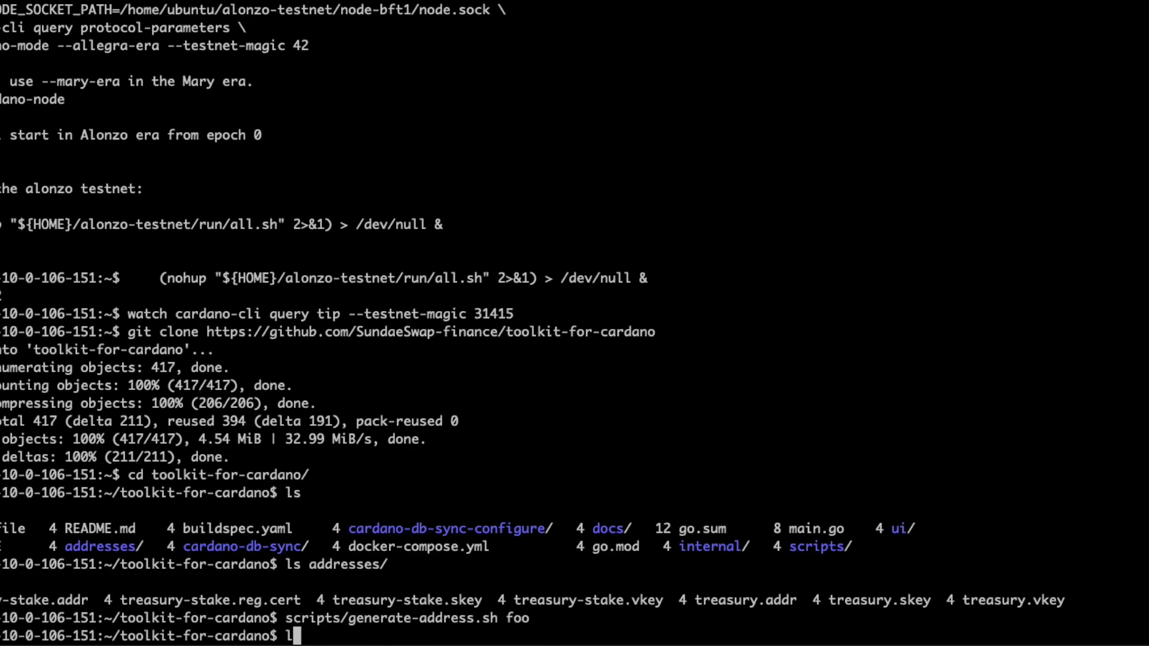
key("Return")
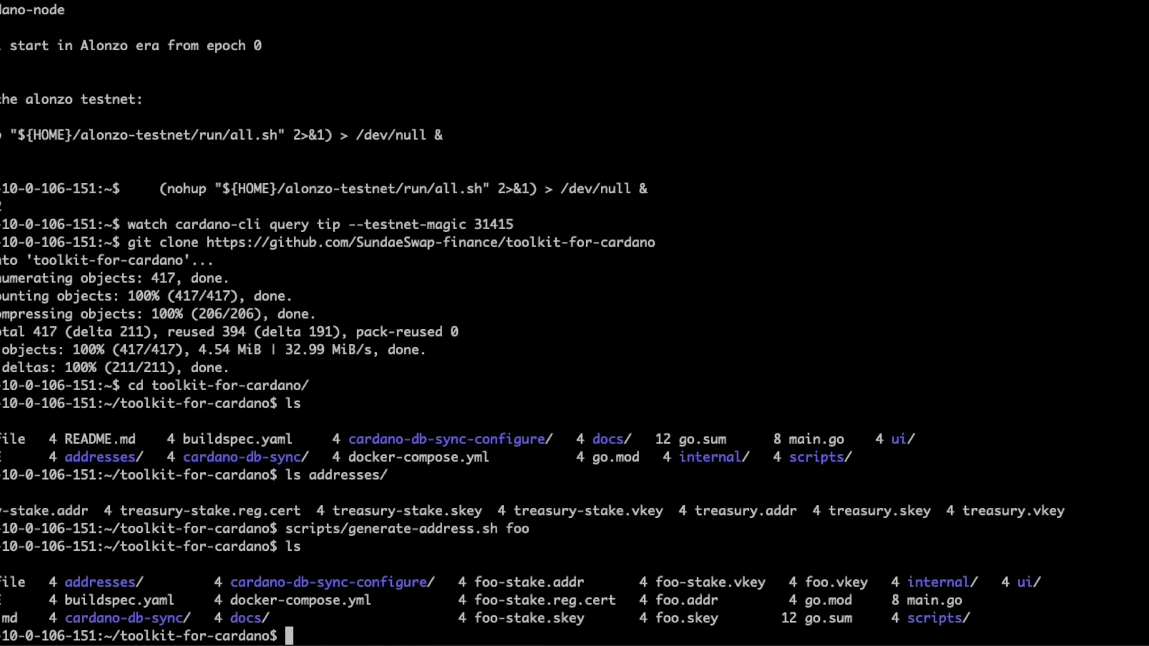
type("rm -rf foo*")
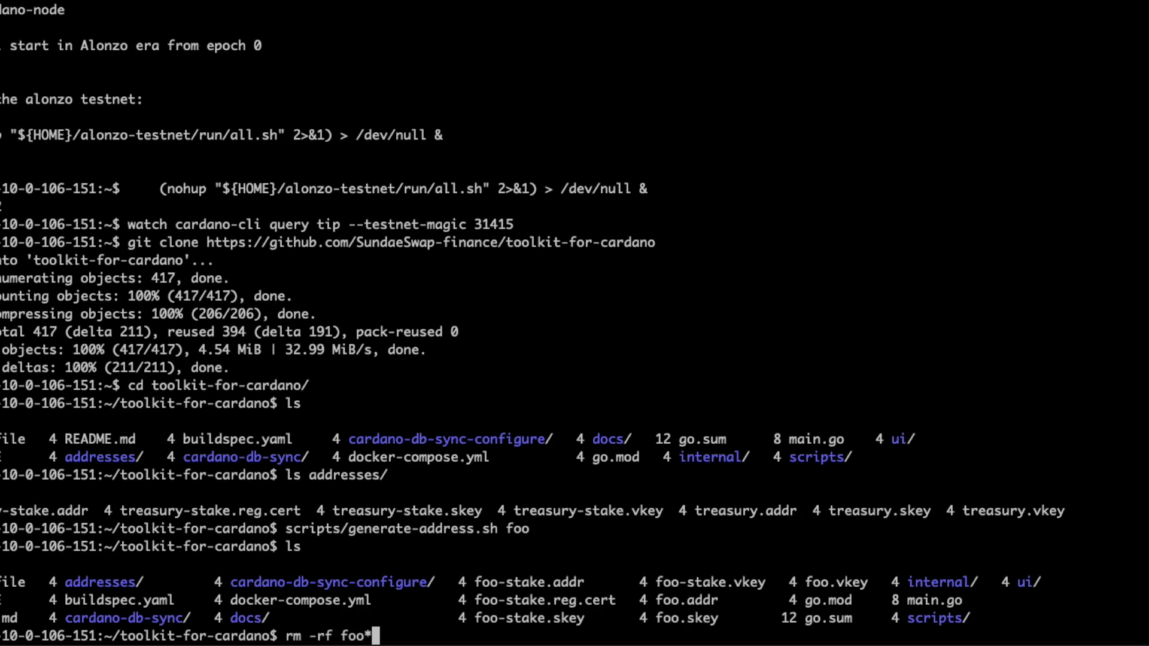
key("Return")
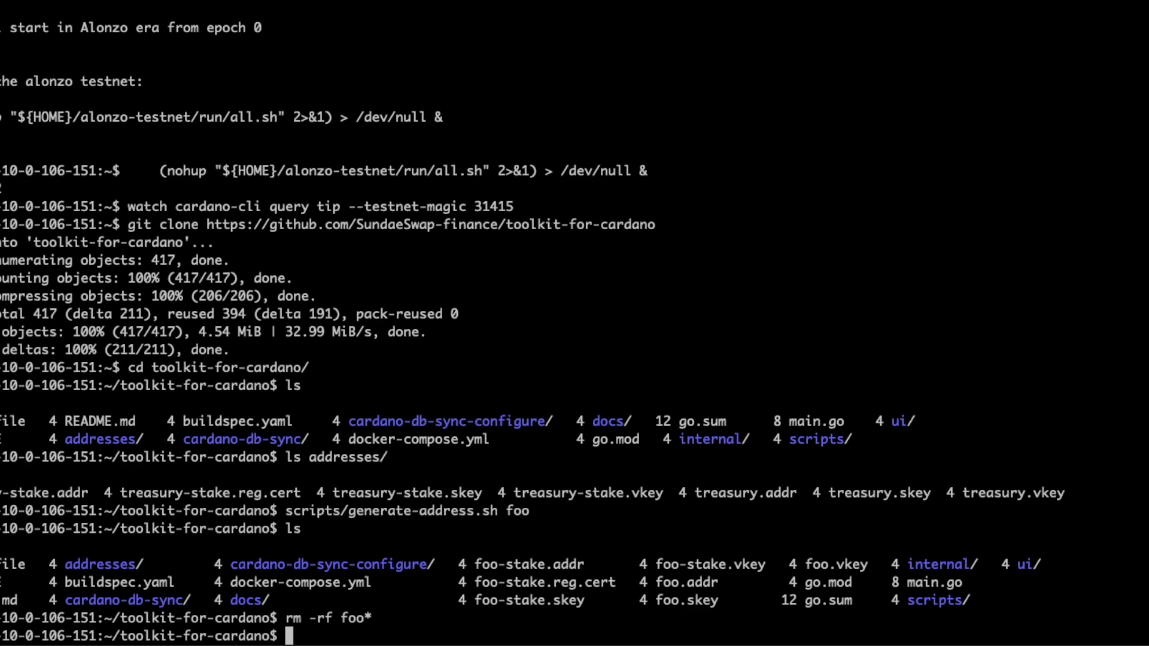
- Run fund-treasury.sh with addresses/treasury.addr as its argument to fund the treasury
key("ctrl+r")
type("TESTN")
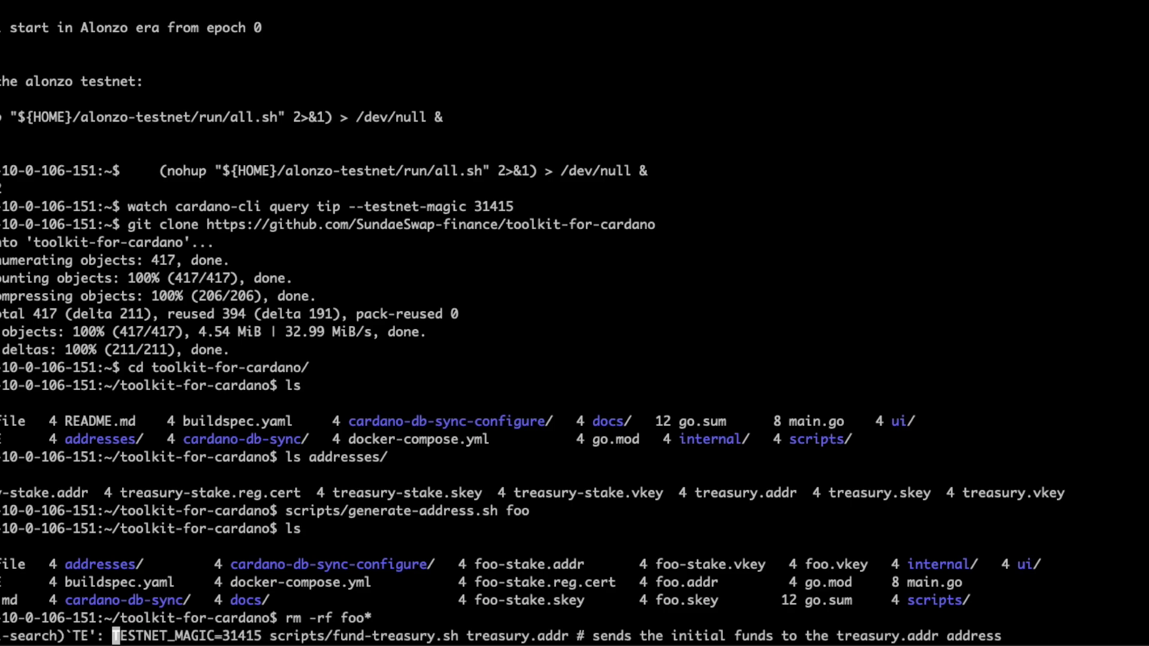
key("End")
key("BackSpace")
key("BackSpace")
key("BackSpace")
key("BackSpace")
key("BackSpace")
key("BackSpace")
key("BackSpace")
key("BackSpace")
key("BackSpace")
key("BackSpace")
key("BackSpace")
key("BackSpace")
key("BackSpace")
key("BackSpace")
key("BackSpace")
key("BackSpace")
key("BackSpace")
key("BackSpace")
key("BackSpace")
key("BackSpace")
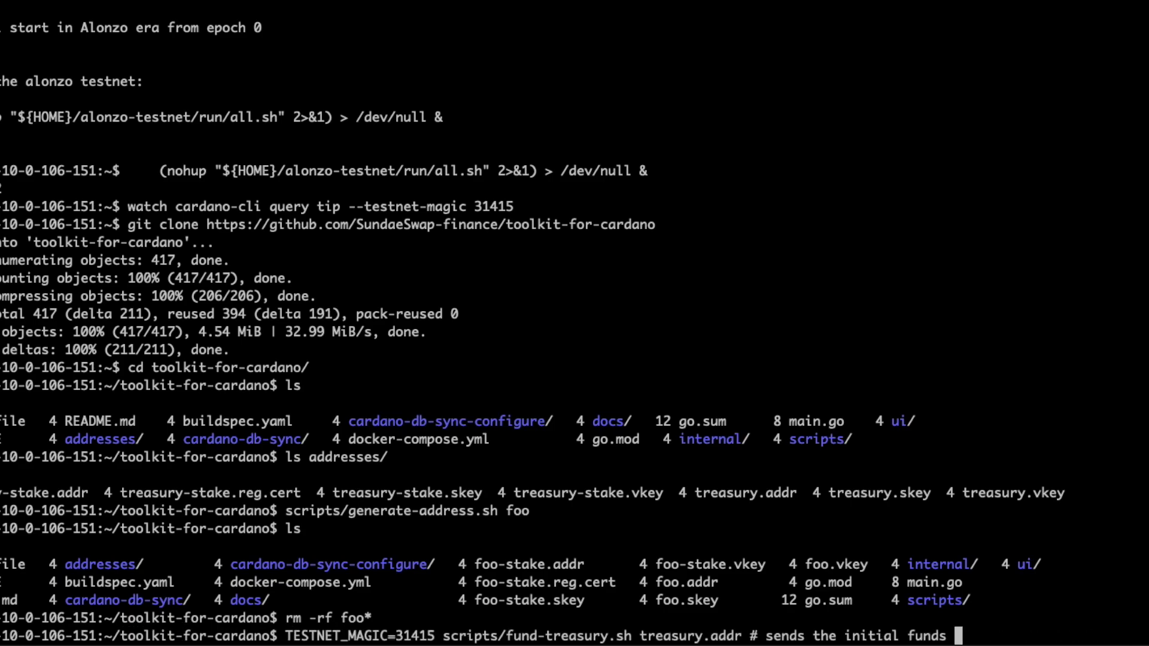
key("BackSpace")
key("BackSpace")
key("Left")
key("Left")
key("Left")
key("Left")
key("Left")
key("Left")
key("Left")
key("Left")
key("Left")
key("Left")
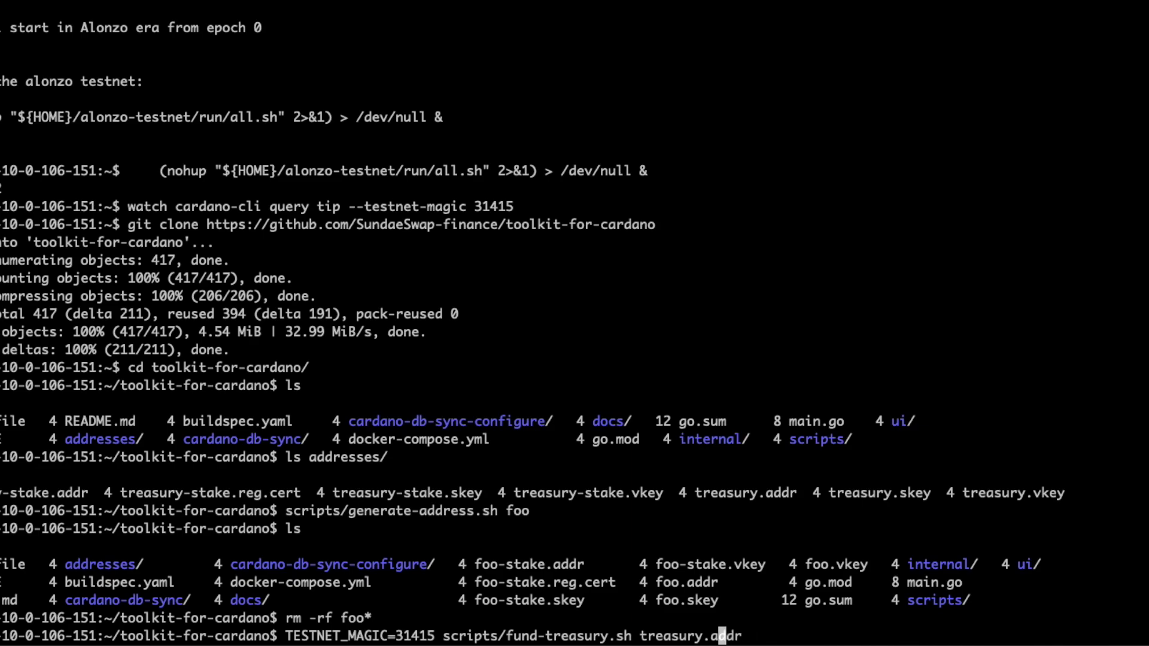
key("Left")
key("Left")
key("Left")
key("Left")
type("scripts/")
key("BackSpace")
key("BackSpace")
key("BackSpace")
key("BackSpace")
key("BackSpace")
key("BackSpace")
key("BackSpace")
key("BackSpace")
type("addd")
key("BackSpace")
type("resses/")
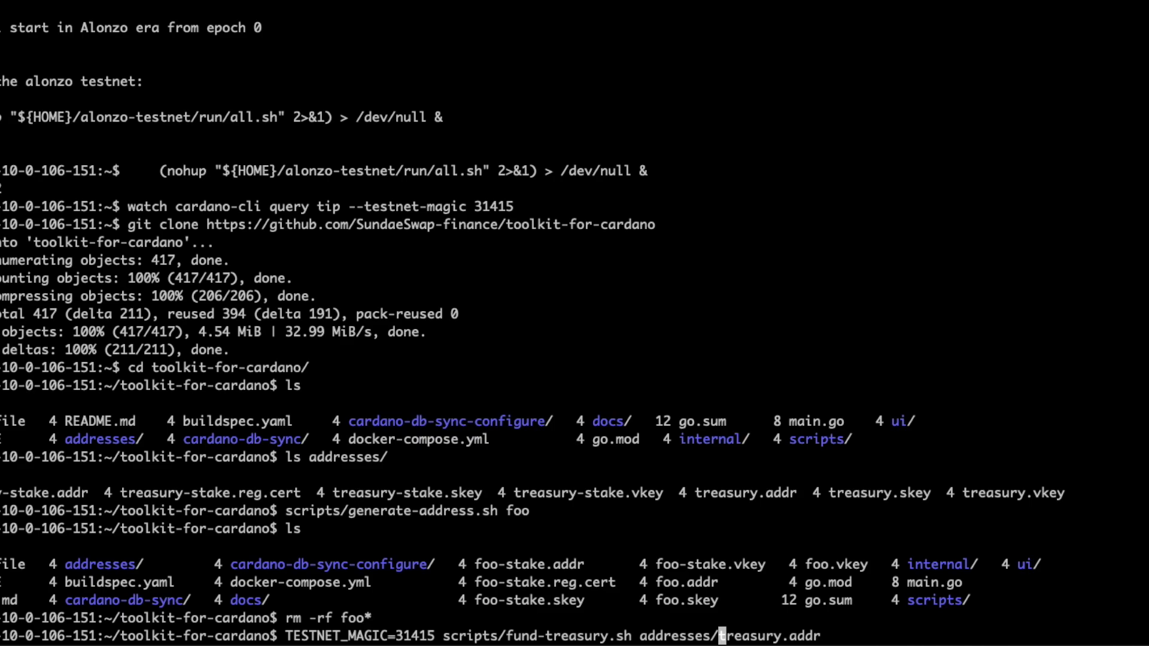
key("Return")
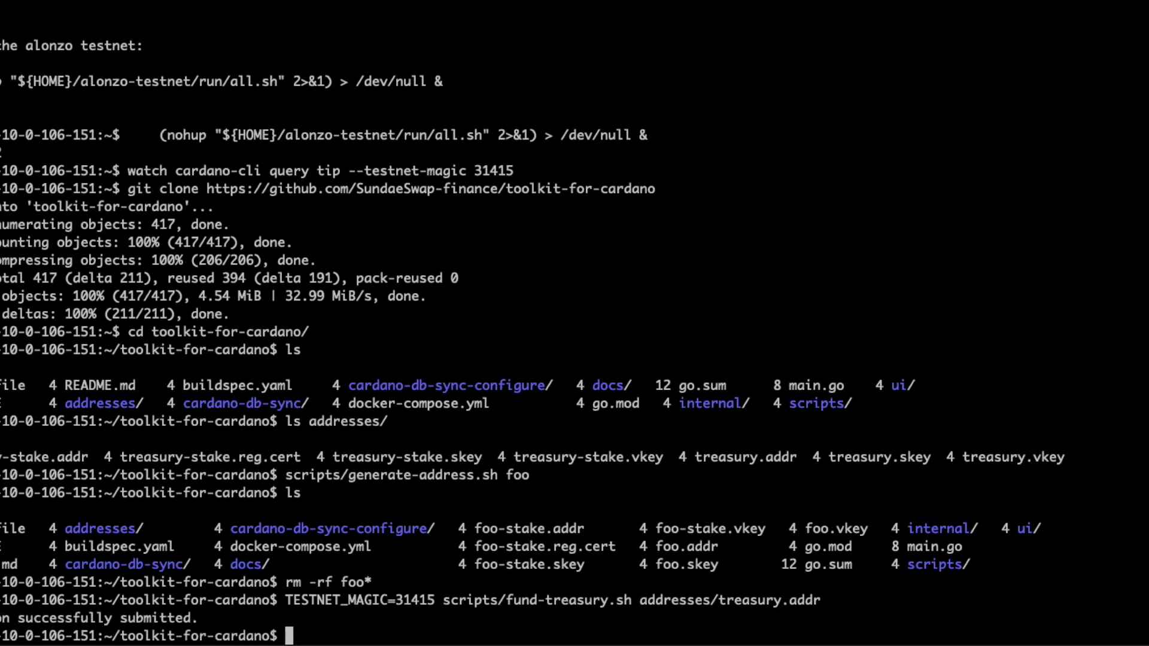
key("ctrl+r")
type("cat add")
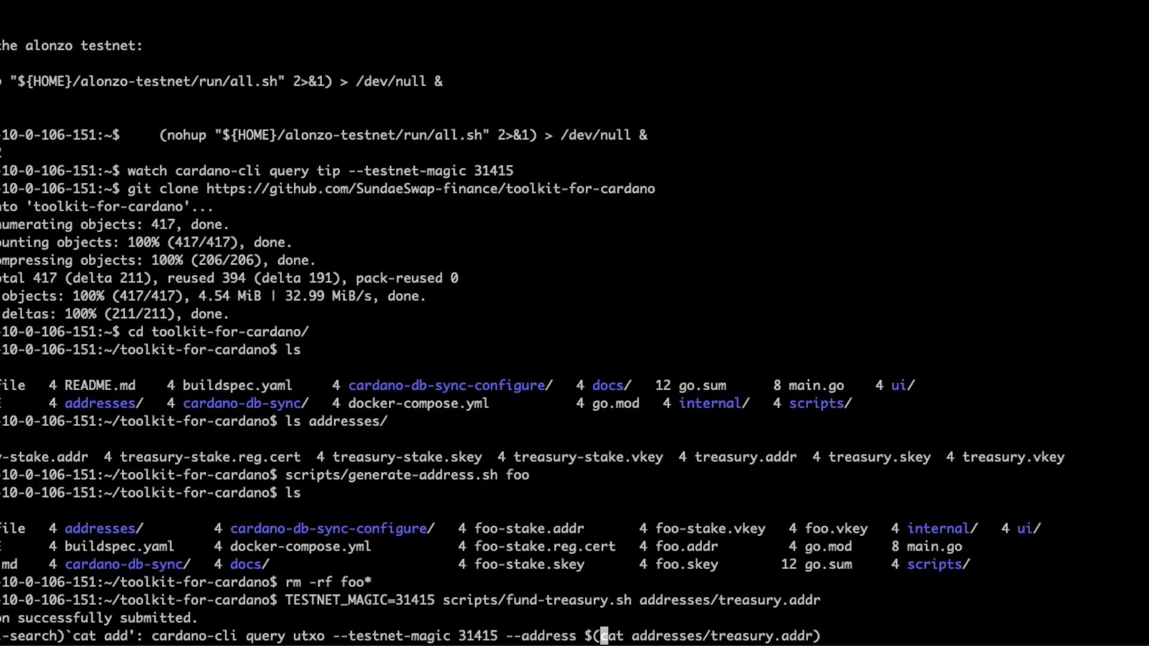
key("Return")
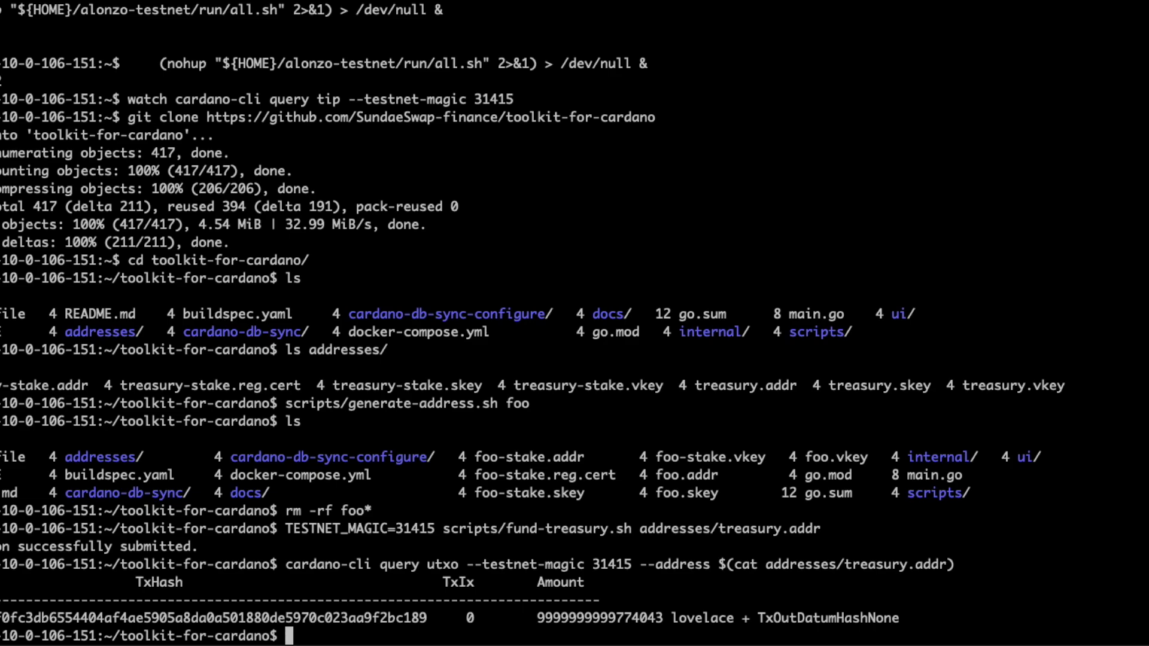
- Start the toolkit's docker services in the background with docker-compose up -d
key("ctrl+r")
type("docker co")
key("ctrl+c")
type("docker-com")
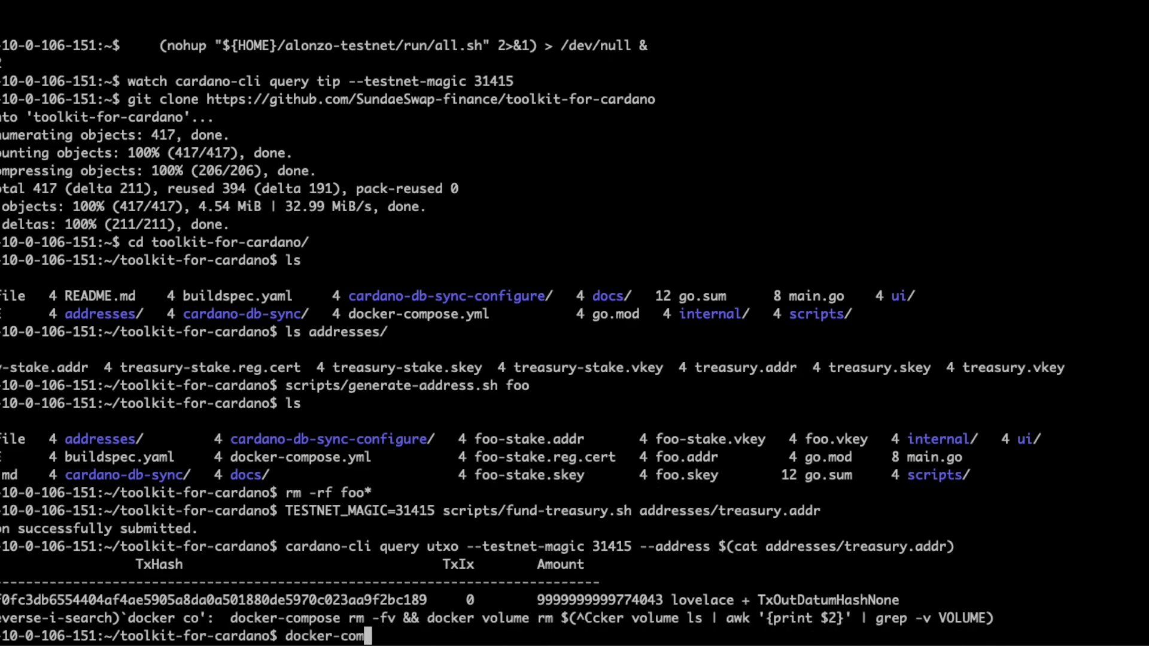
type("pose up -d")
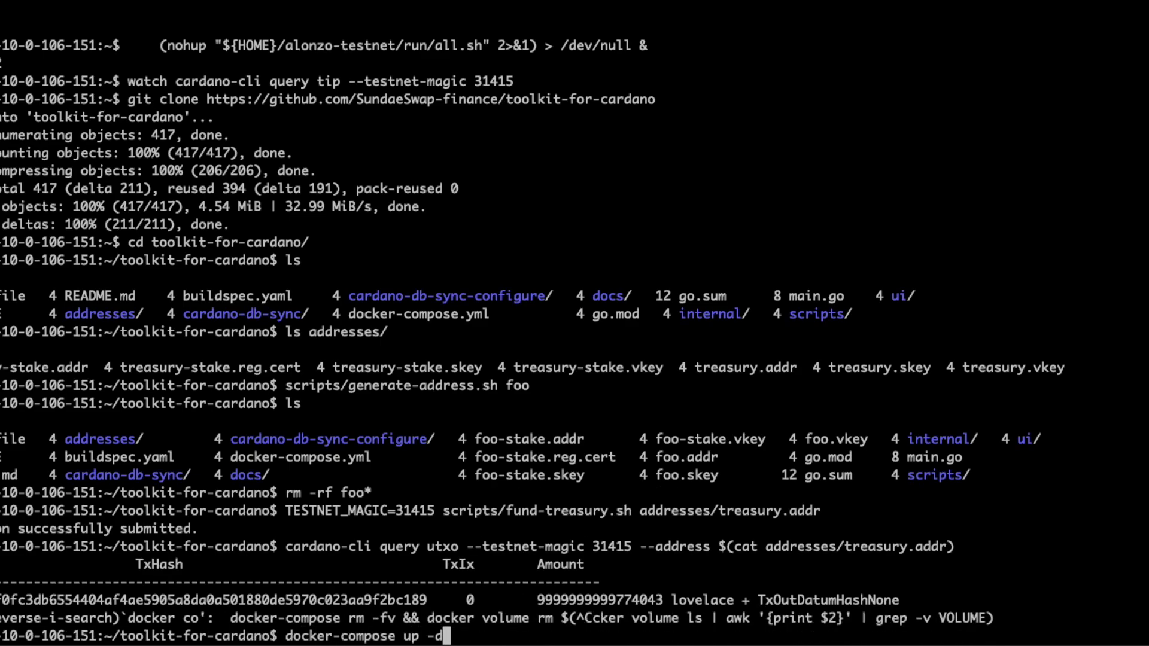
key("Return")
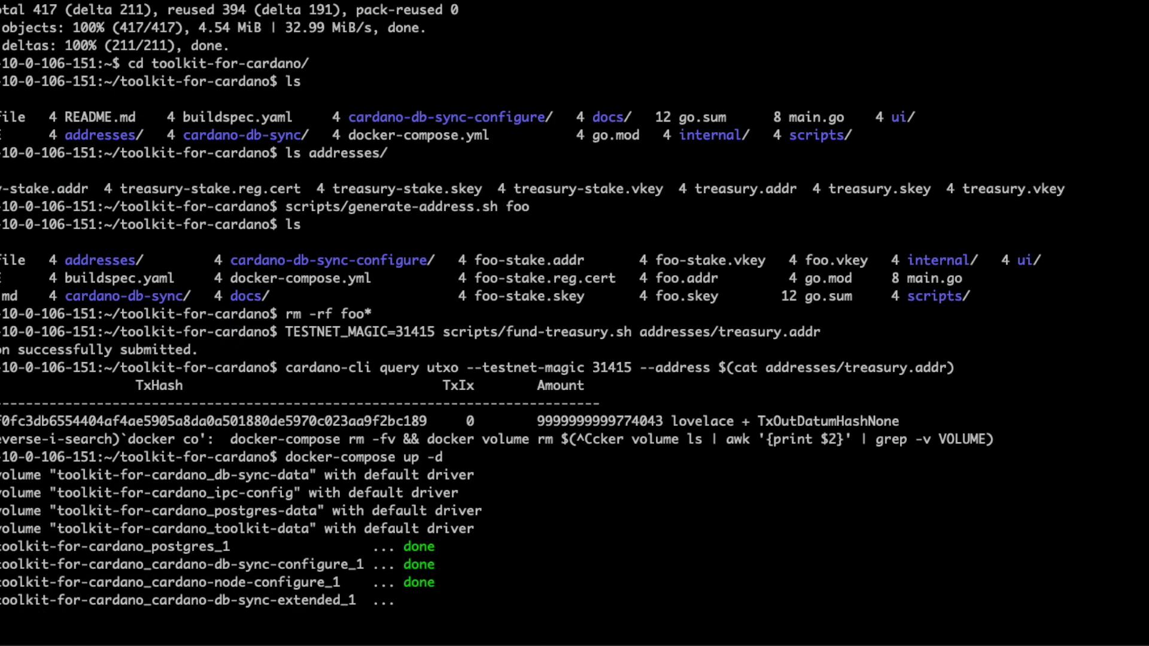
- Follow docker-compose logs until db-sync shows Alonzo blocks inserted, then stop streaming
key("ctrl+r")
type("logs")
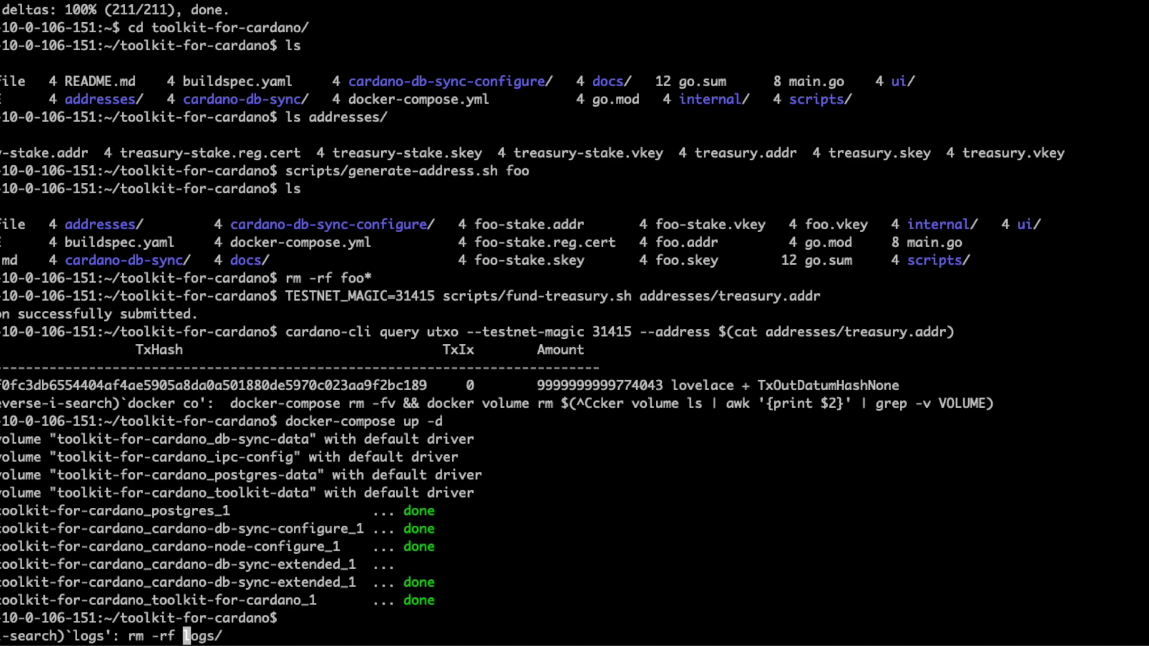
key("ctrl+r")
key("ctrl+r")
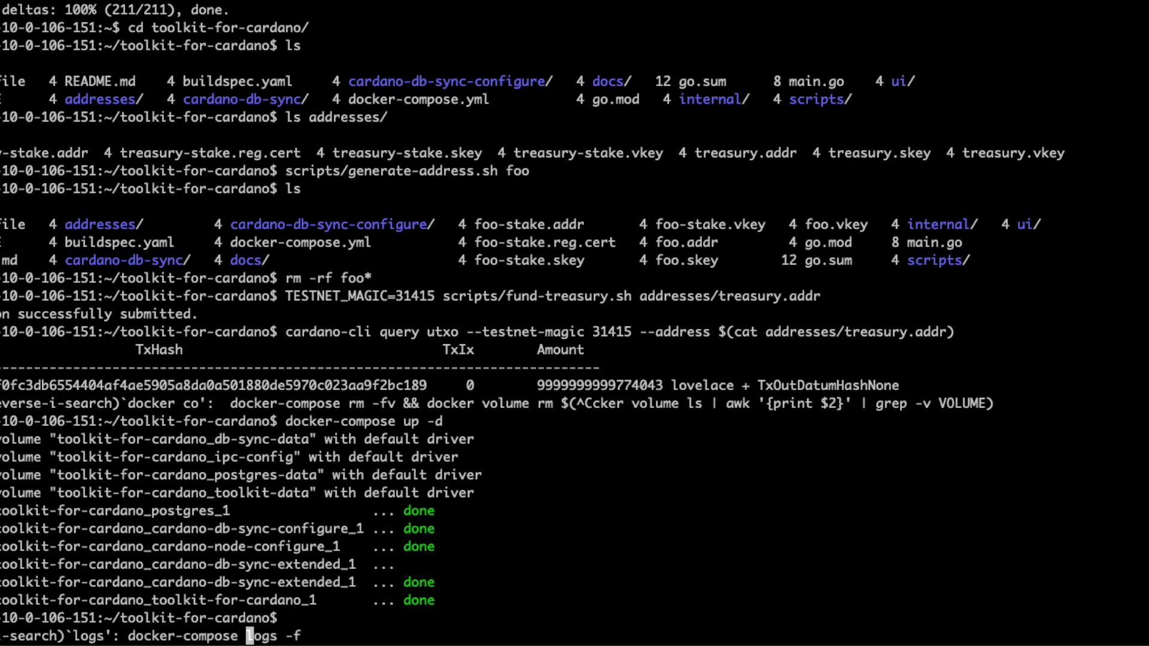
key("Return")
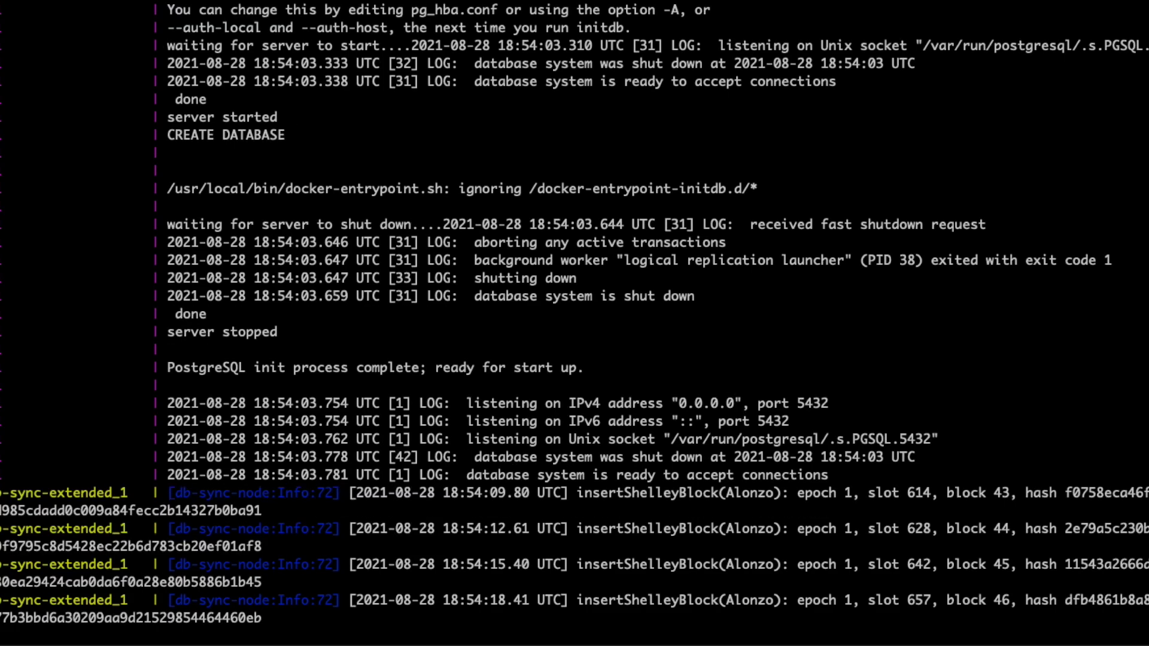
key("ctrl+c")
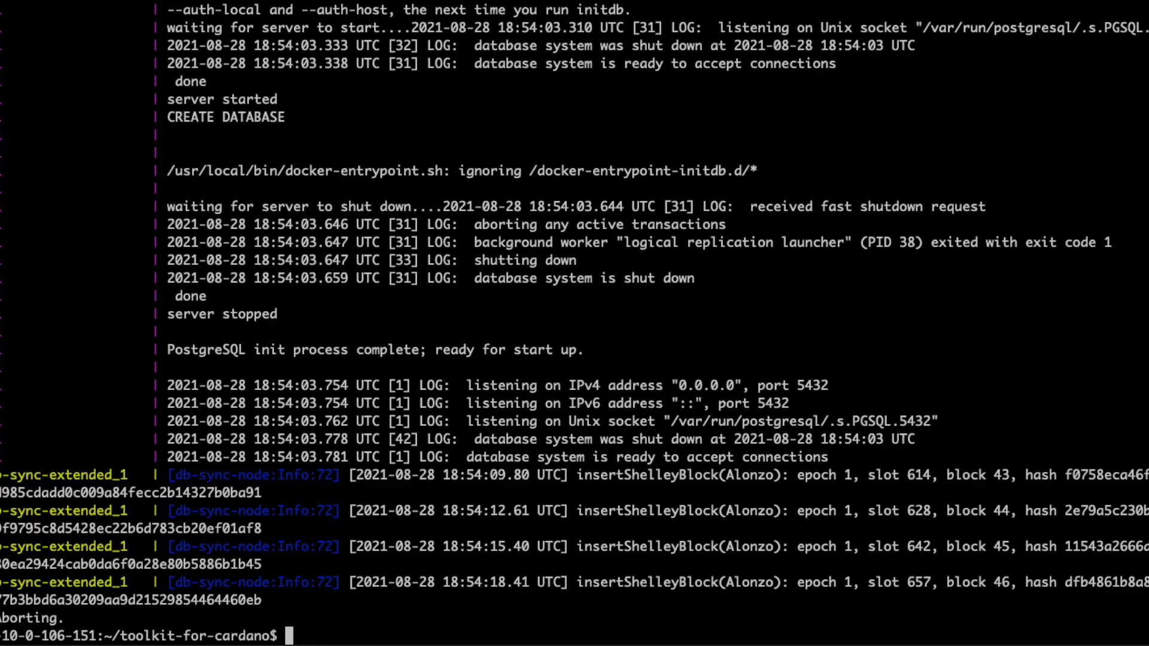
- Connect with psql to the cardano_toolkit database and list its tables with \dt
key("ctrl+r")
type("psq")
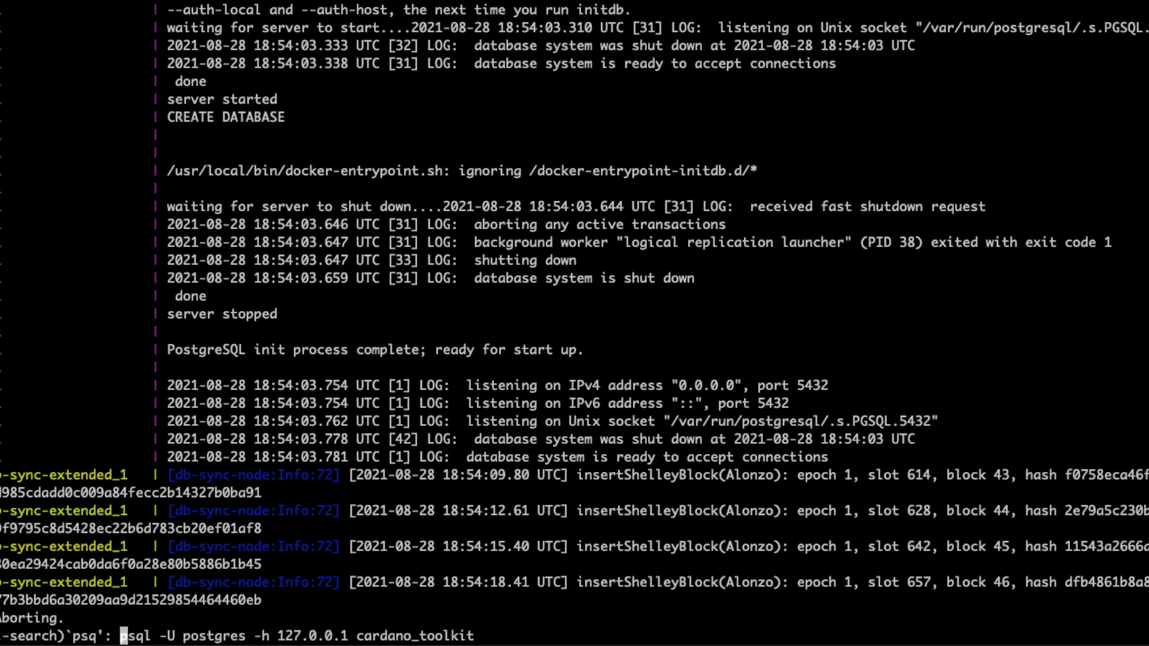
key("Return")
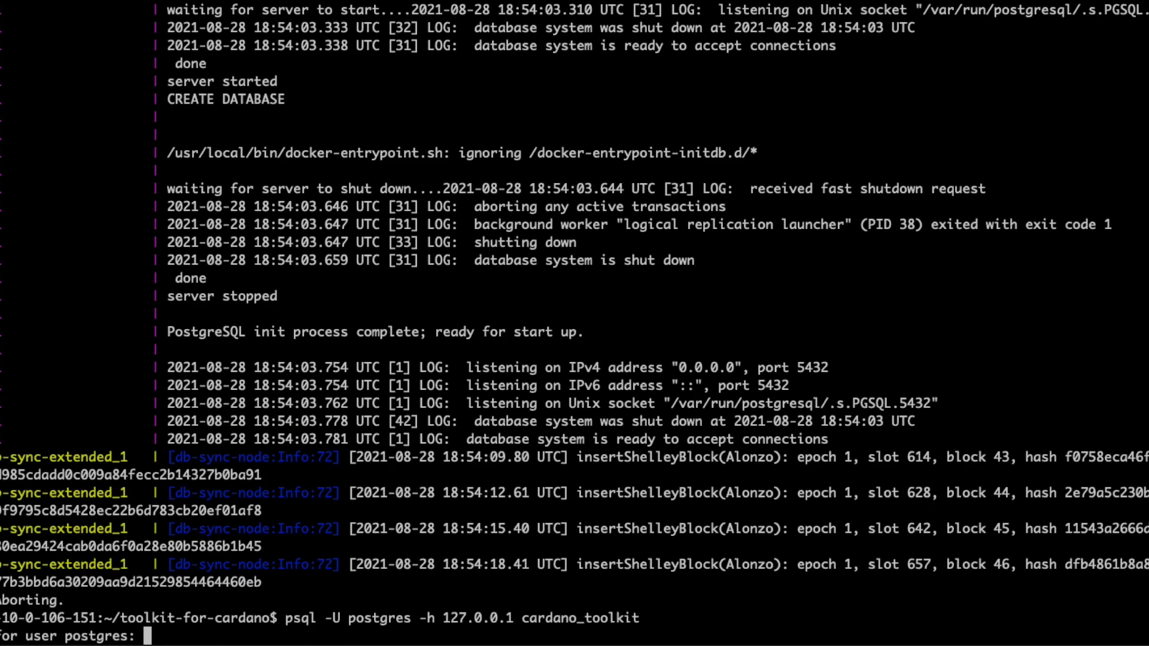
key("Return")
type("\\dt")
key("Return")
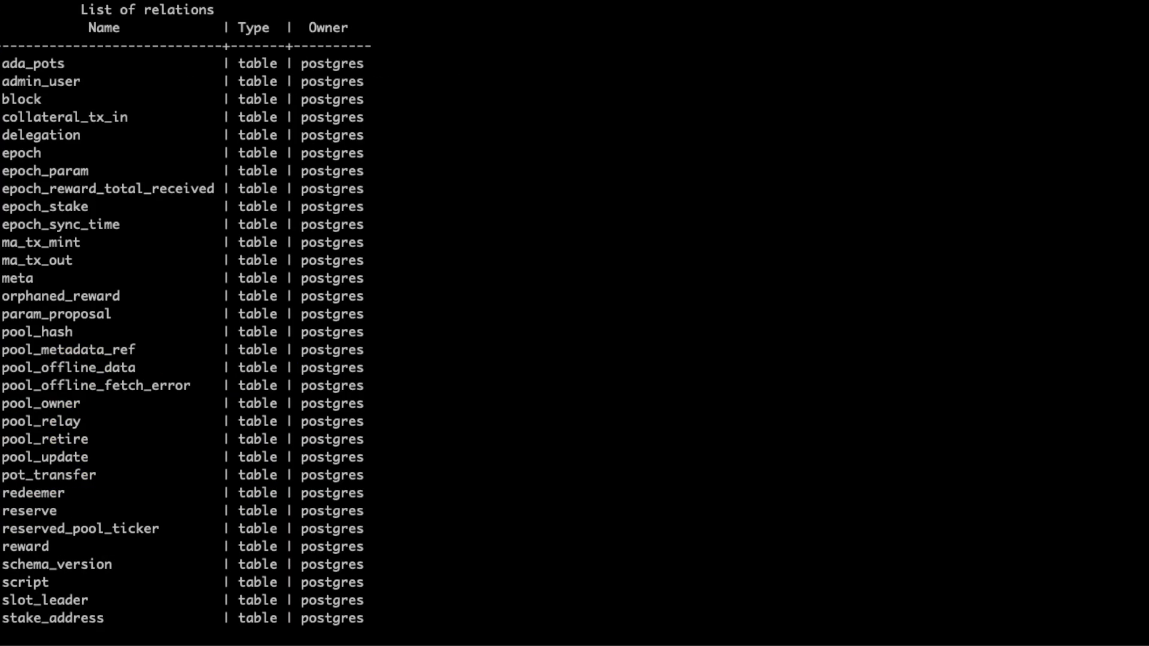
type("qselect * from tx;")
key("Return")
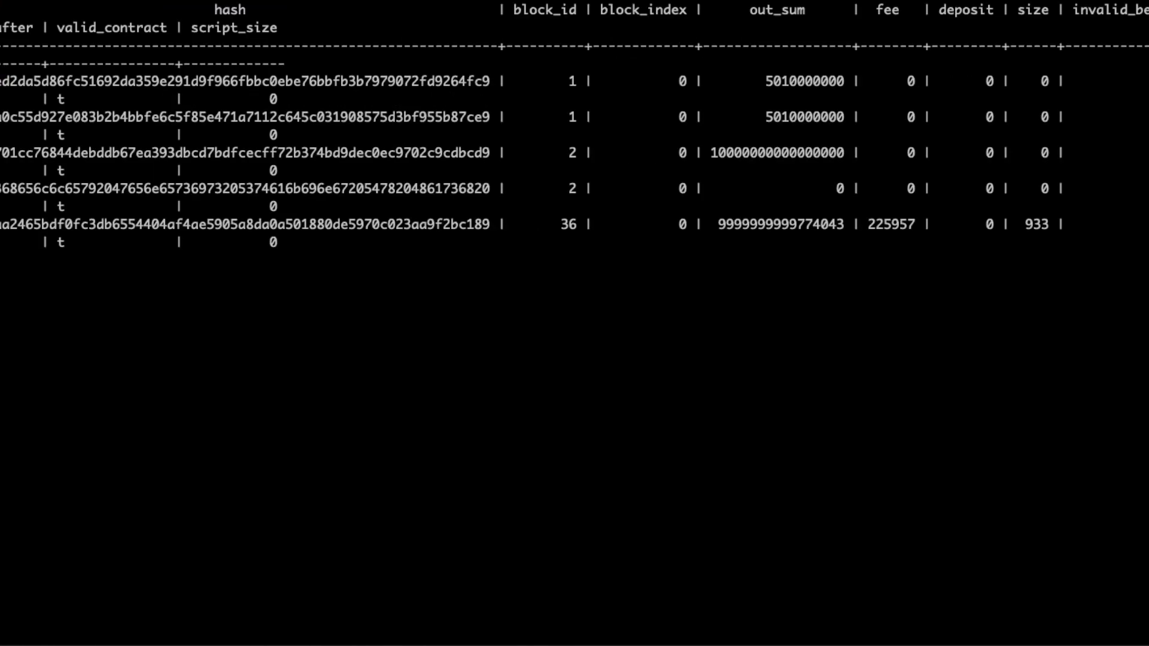
double_click(423, 224)
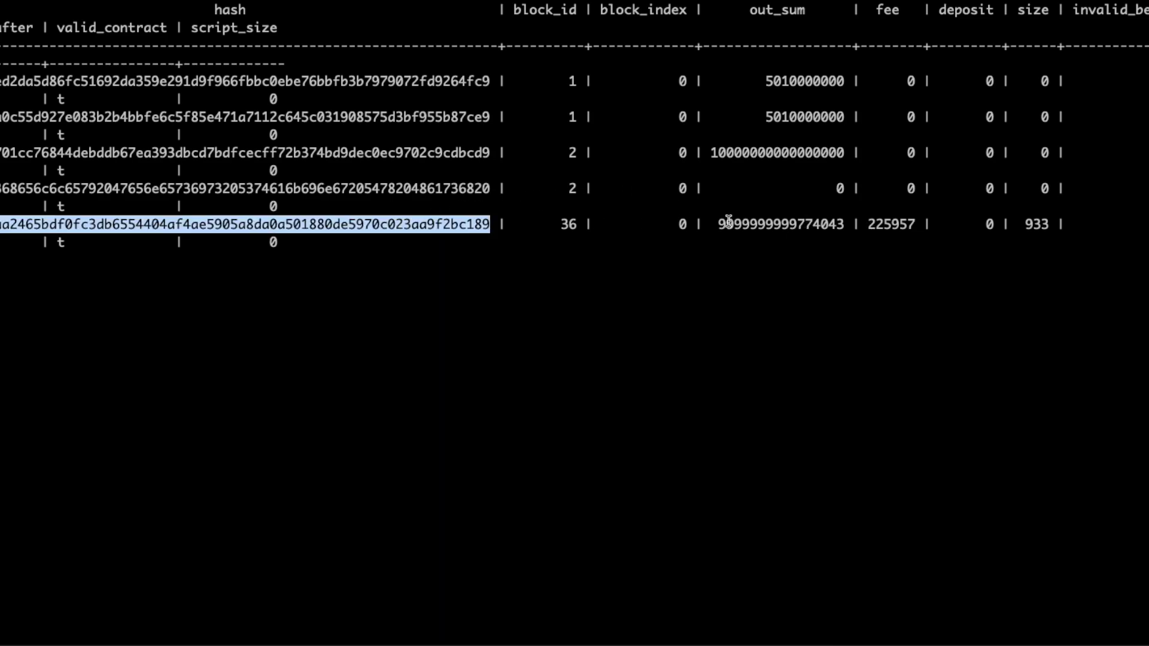
double_click(751, 223)
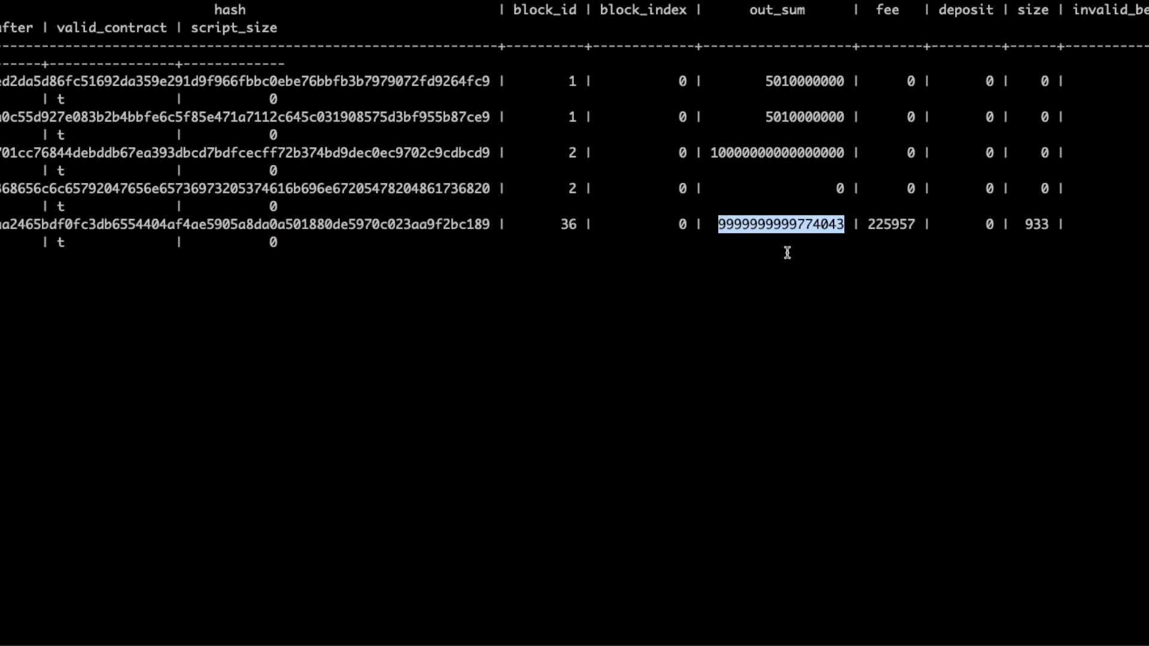
double_click(891, 225)
- Close the query results and quit psql with \q, returning to the bash prompt
key("q")
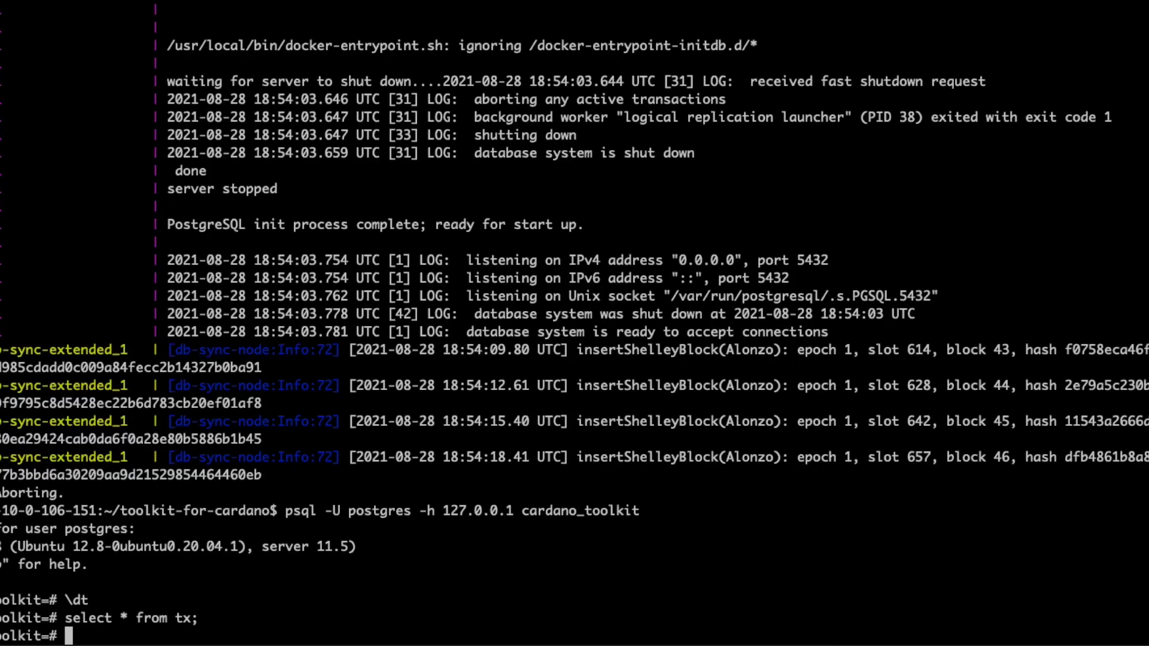
type("\\q")
key("Return")
- Print the toolkit's .env file with cat and highlight the testnet magic 31415
type("cat .env")
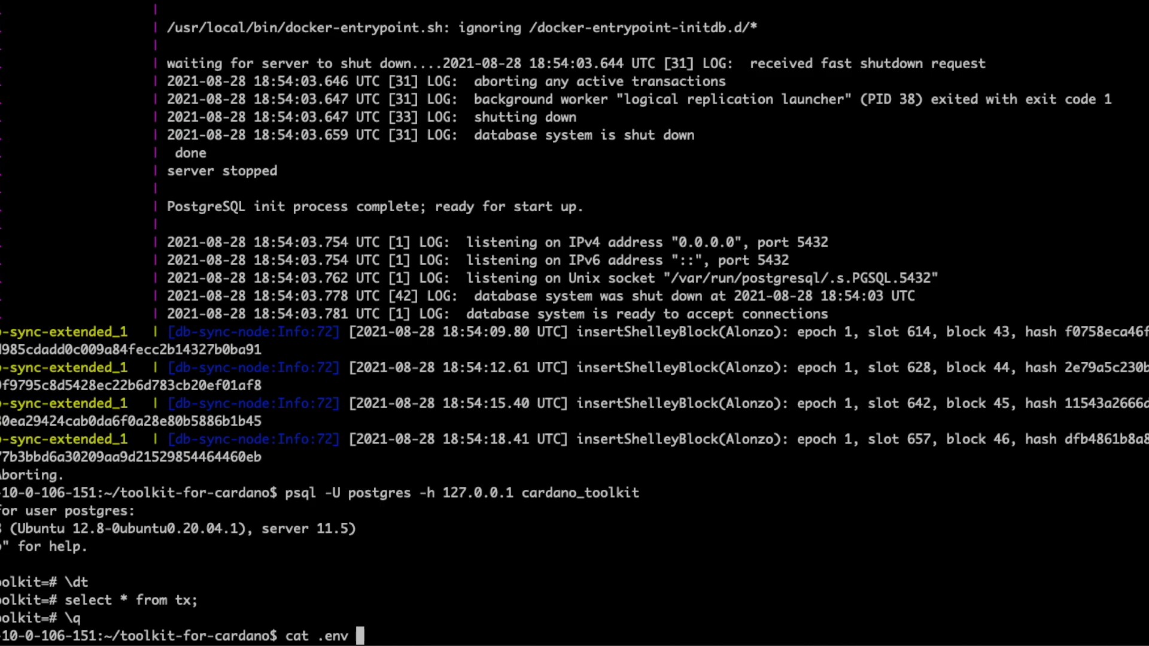
key("Return")
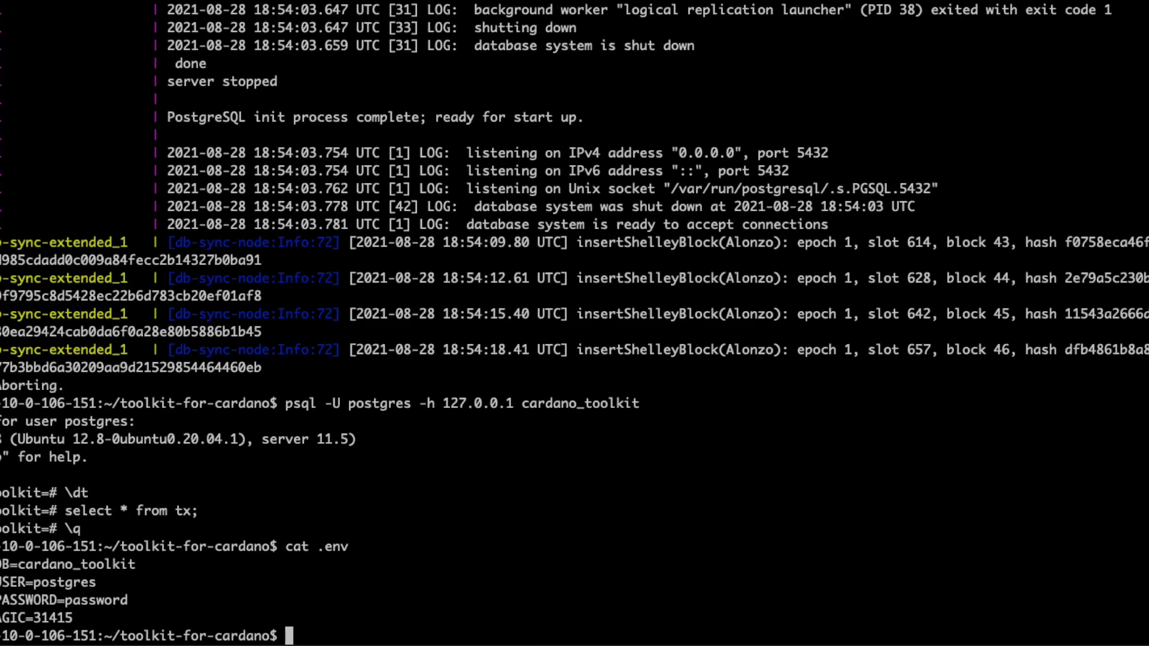
double_click(57, 617)
left_click(414, 509)
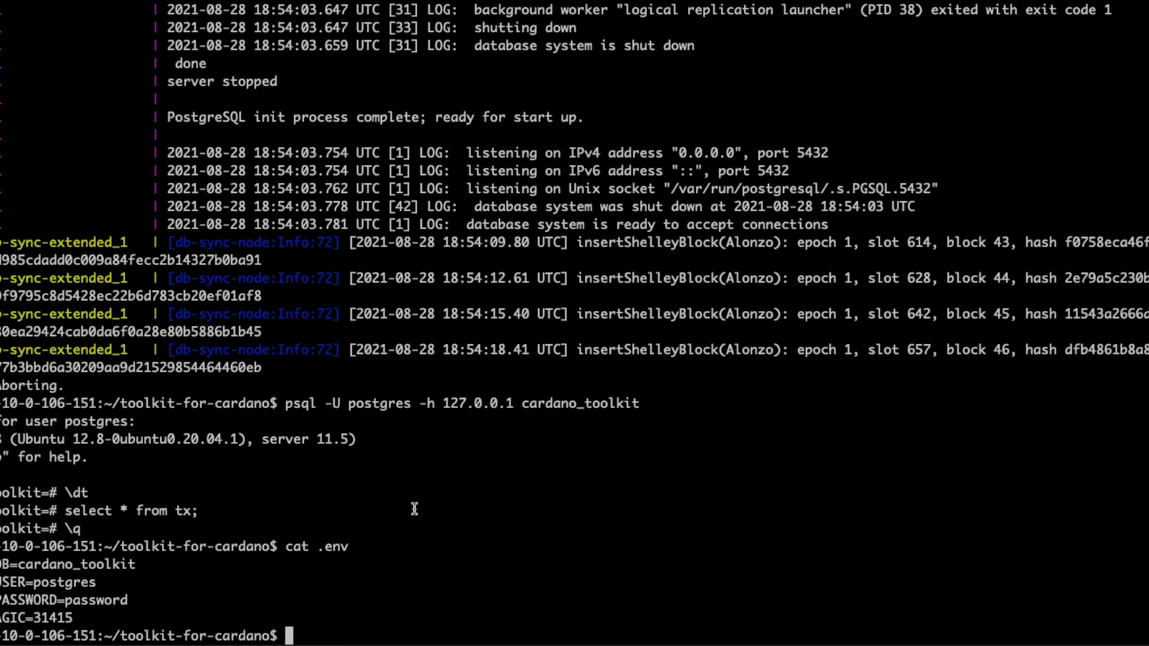